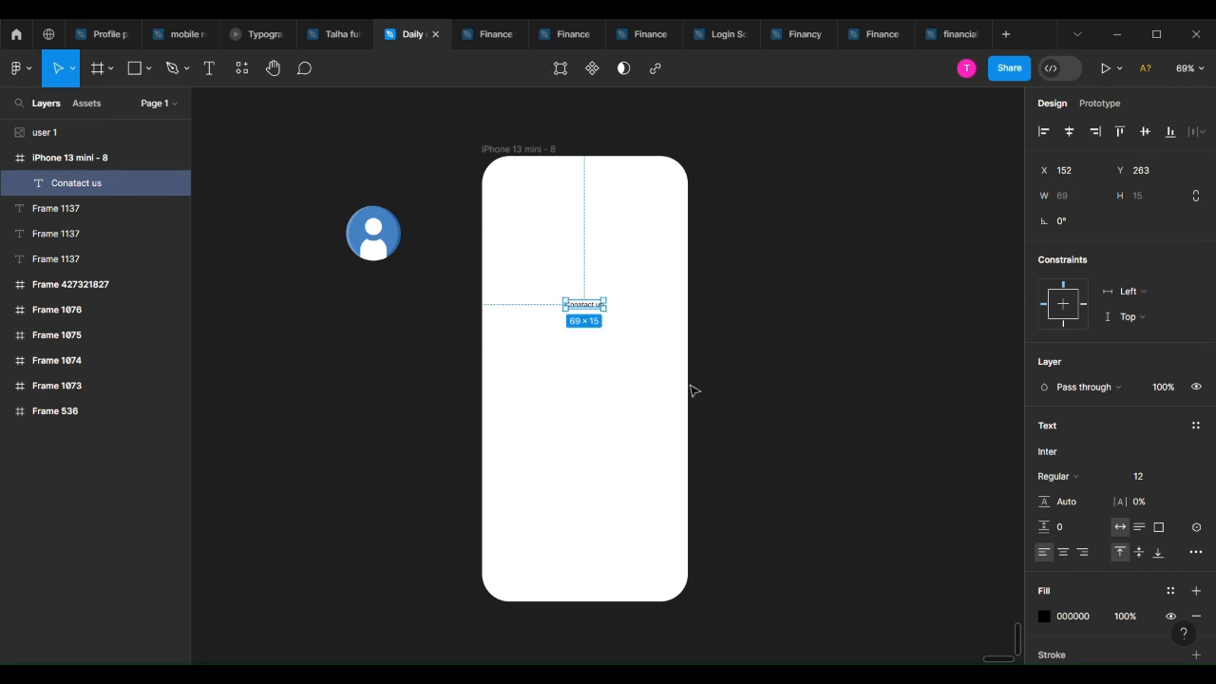
Change the "Conatact us" heading's font to Clash Display with the Semibold weight.
click(1056, 476)
key(Escape)
click(1077, 461)
text(clas)
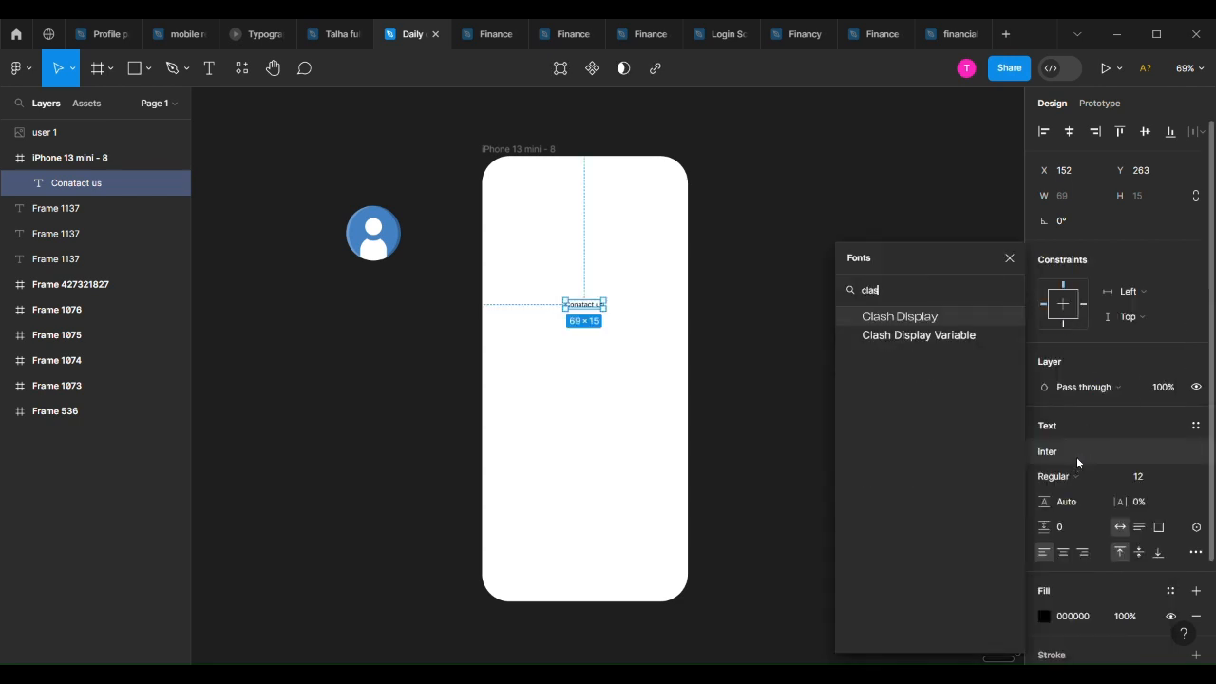
click(893, 316)
click(1067, 476)
click(1066, 496)
click(1067, 478)
click(1065, 491)
click(1065, 478)
click(1065, 461)
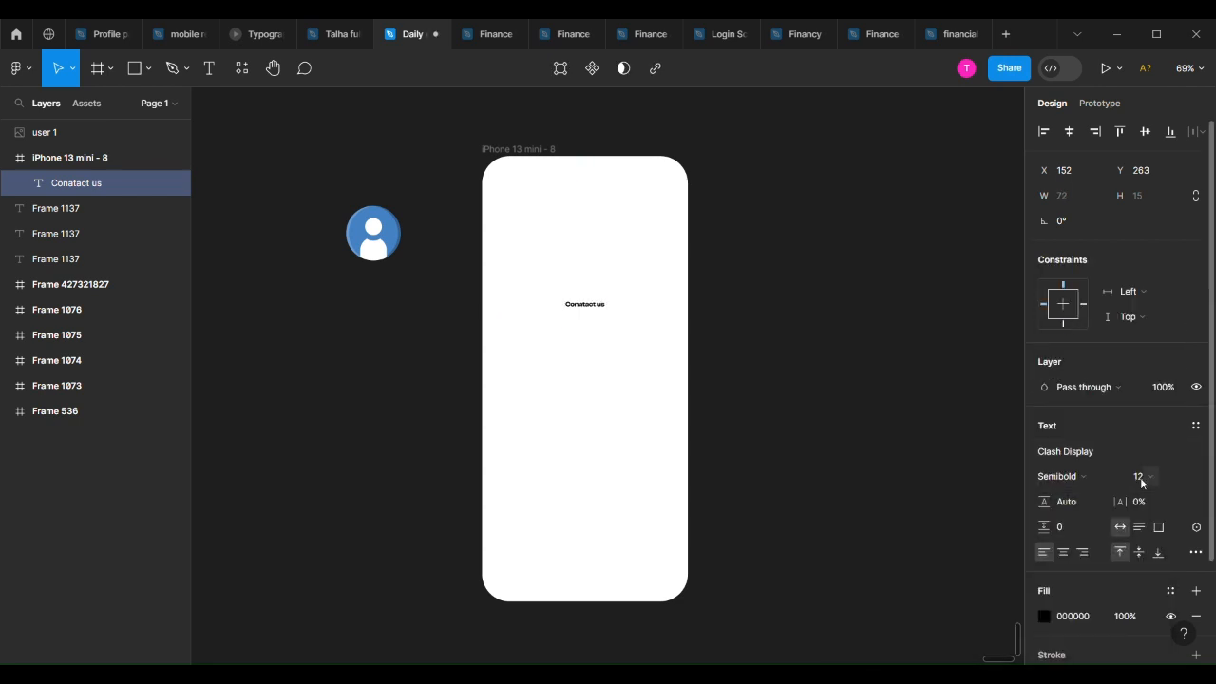
Set the heading's font size to 32 and centre it horizontally in the phone frame at Y 231.
click(1143, 482)
text(32)
key(Return)
drag(605, 314, 581, 296)
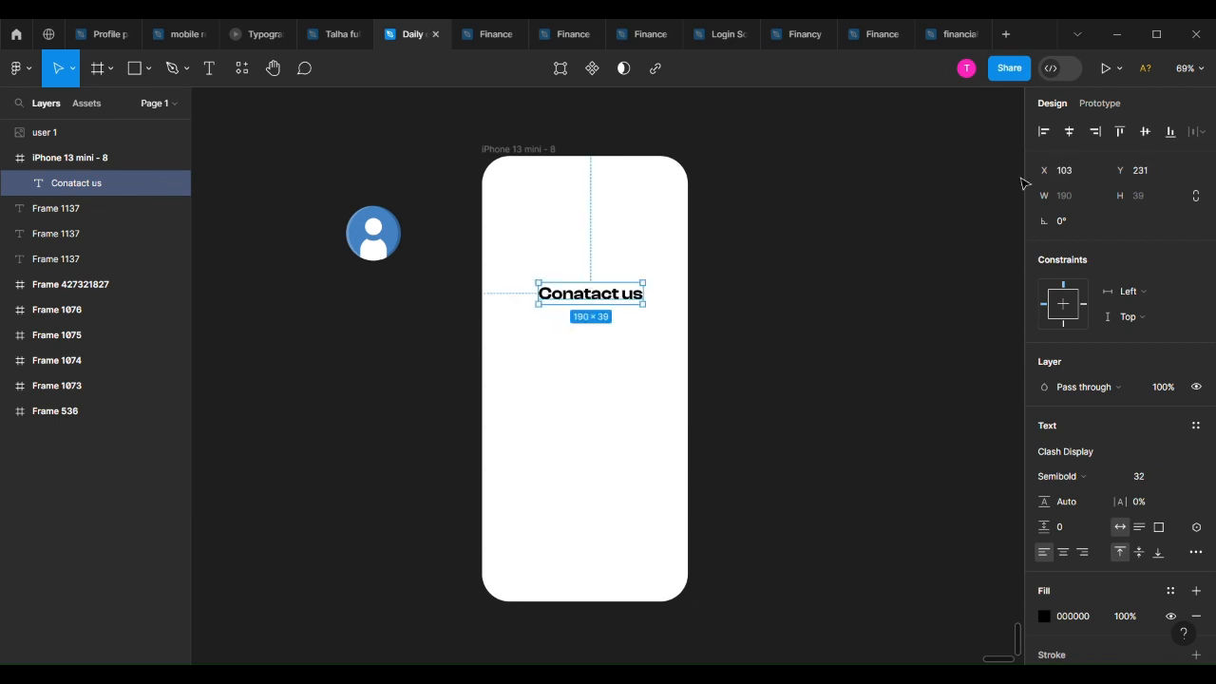
click(1069, 131)
Place the blue user icon centred above the heading and nudge the heading down for a 30 px gap between them.
drag(377, 251, 588, 259)
click(589, 292)
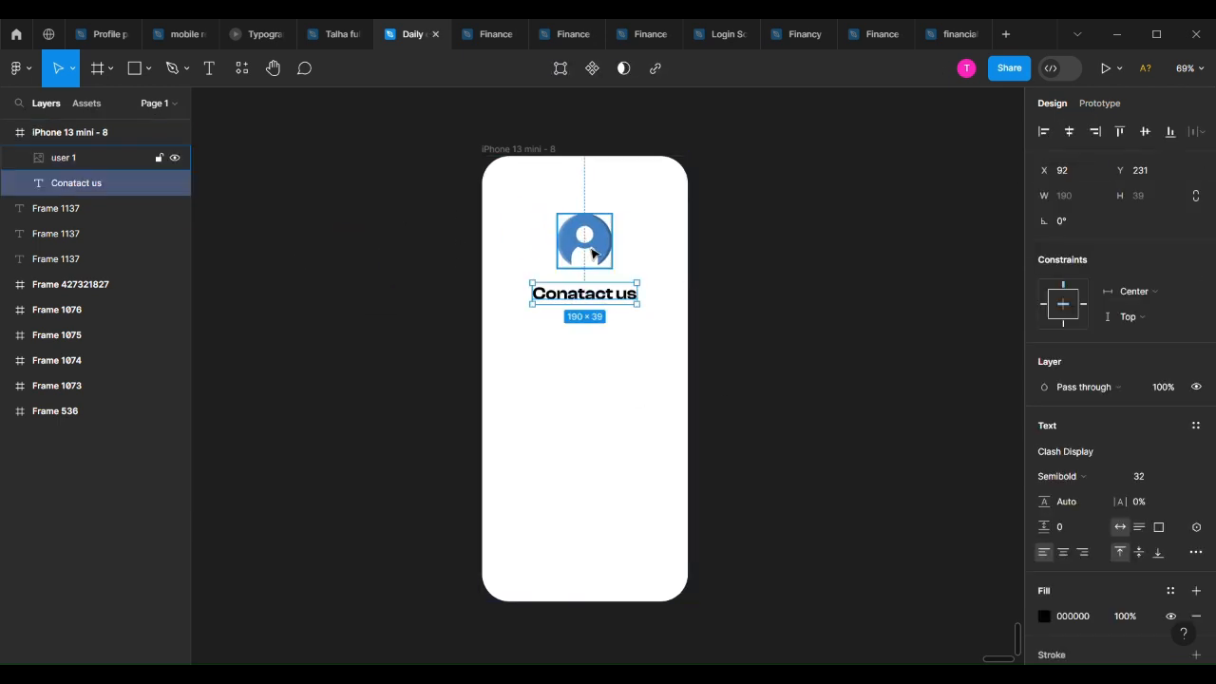
key(alt+Down)
key(alt+Down)
key(alt+Down)
key(alt+Down)
shift+click(602, 223)
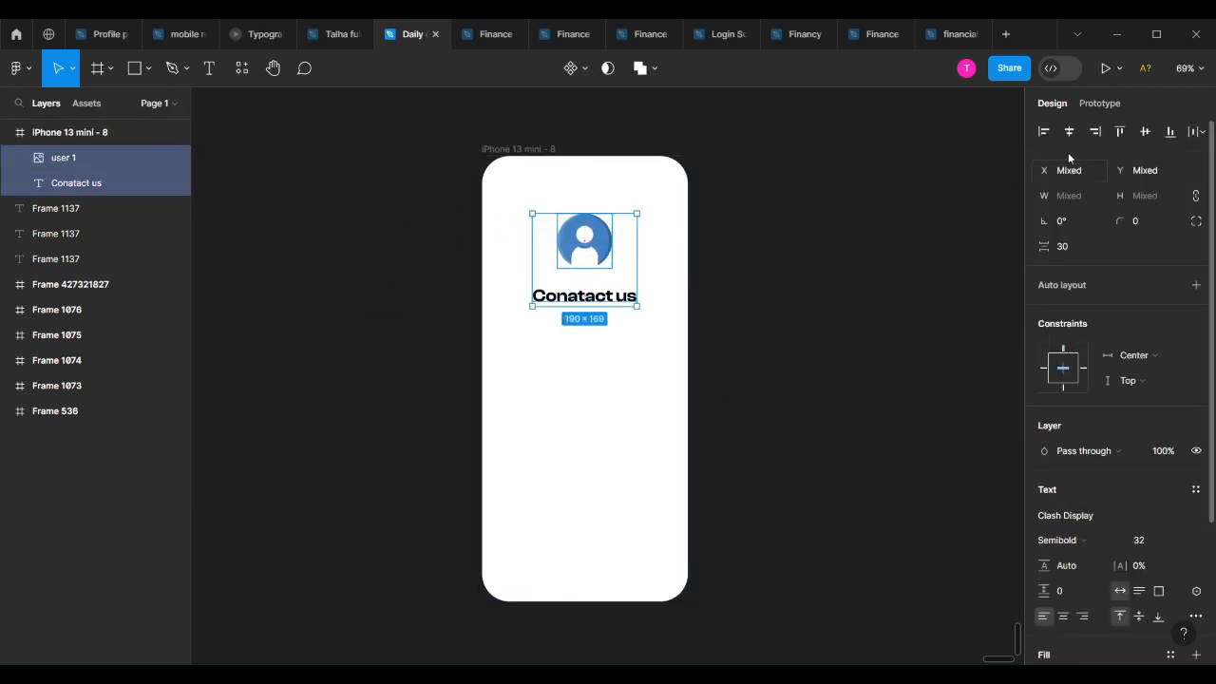
click(775, 328)
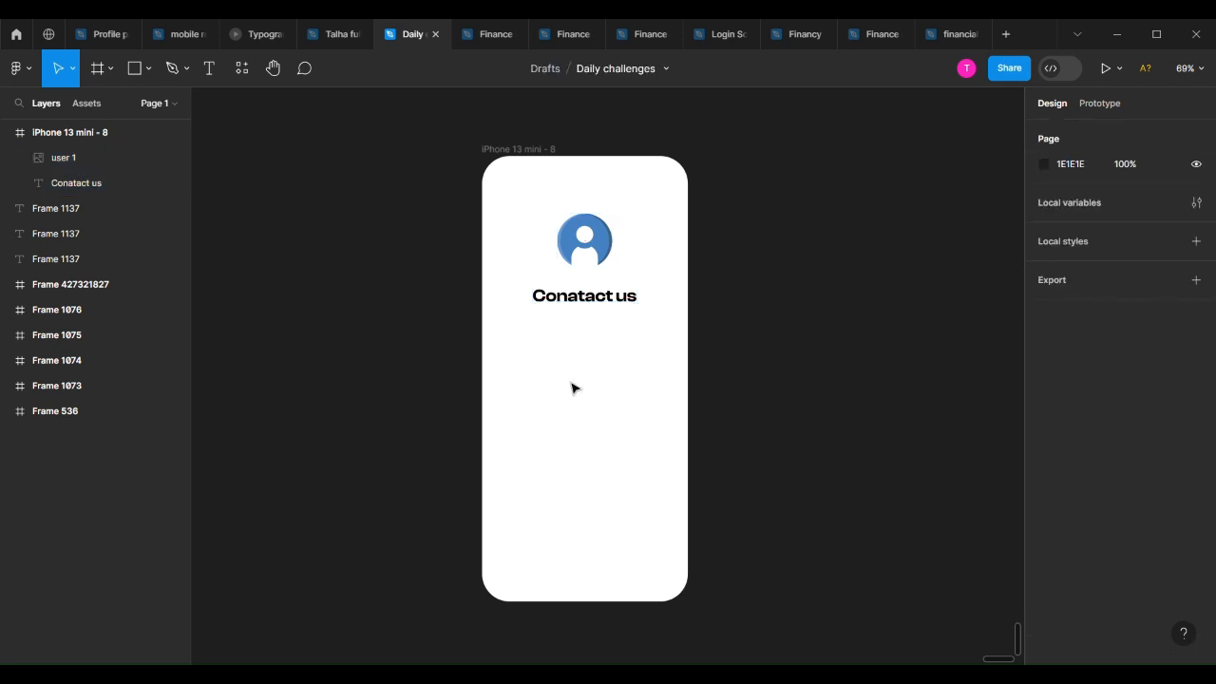
Add a text layer reading "Name" in the phone frame below the heading.
key(t)
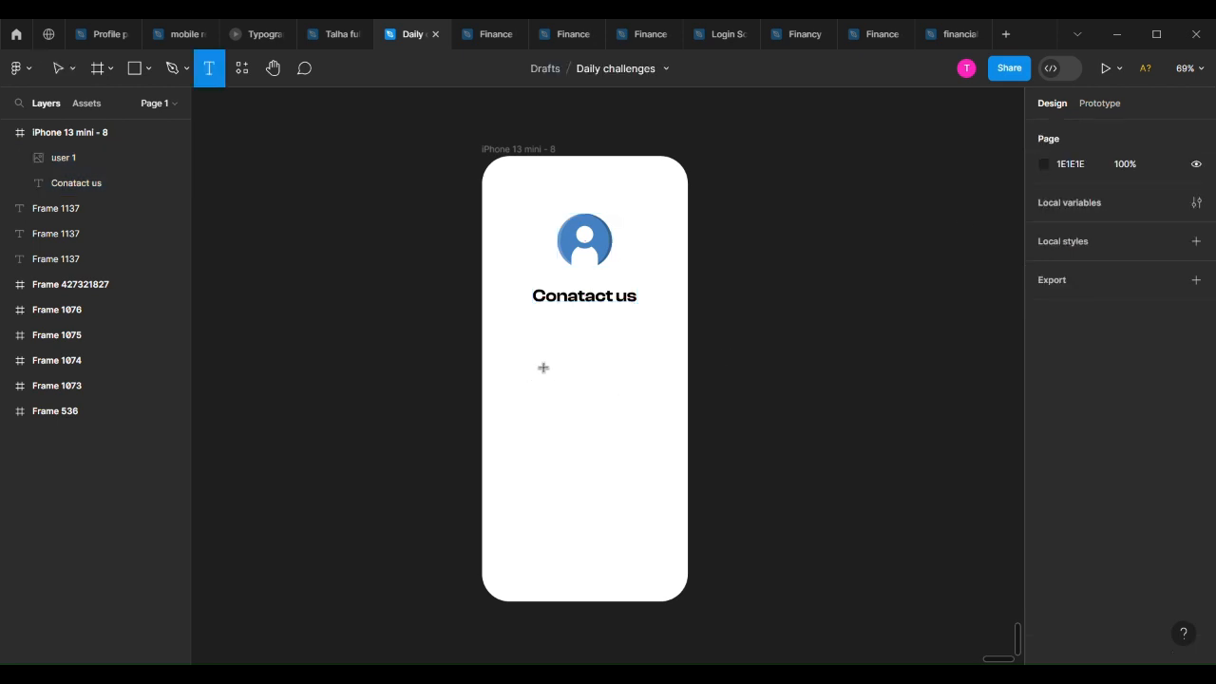
click(544, 368)
text(Name)
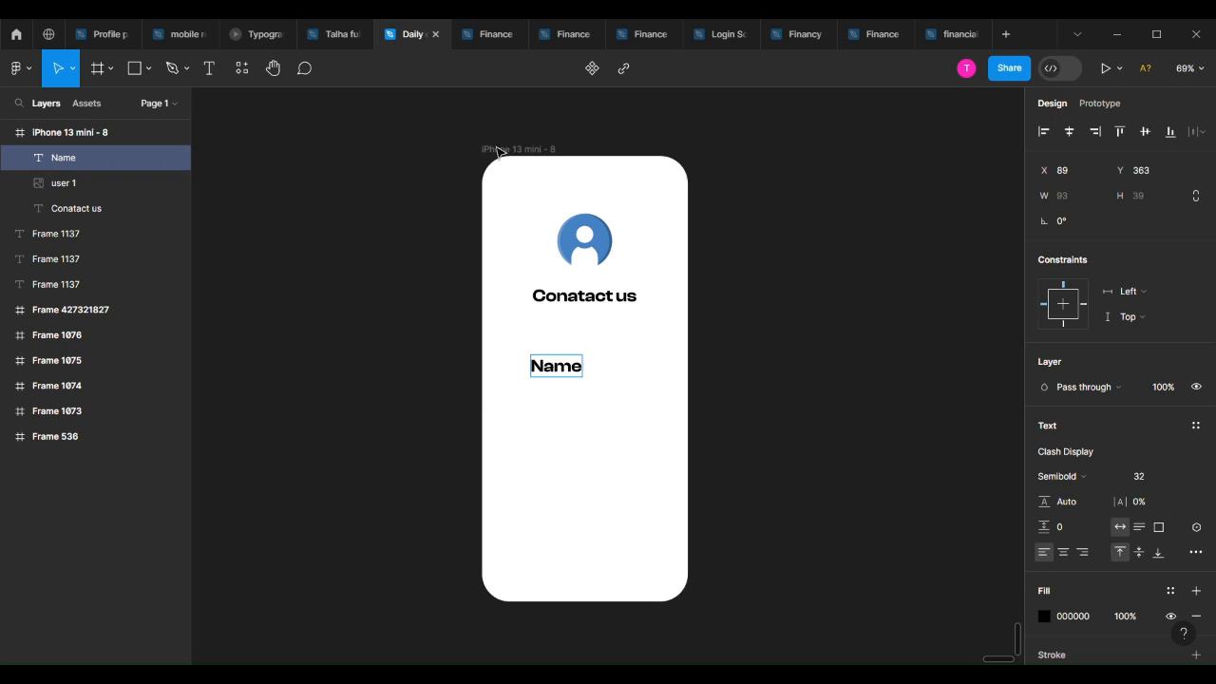
key(Escape)
scroll(950, 351, up, 1)
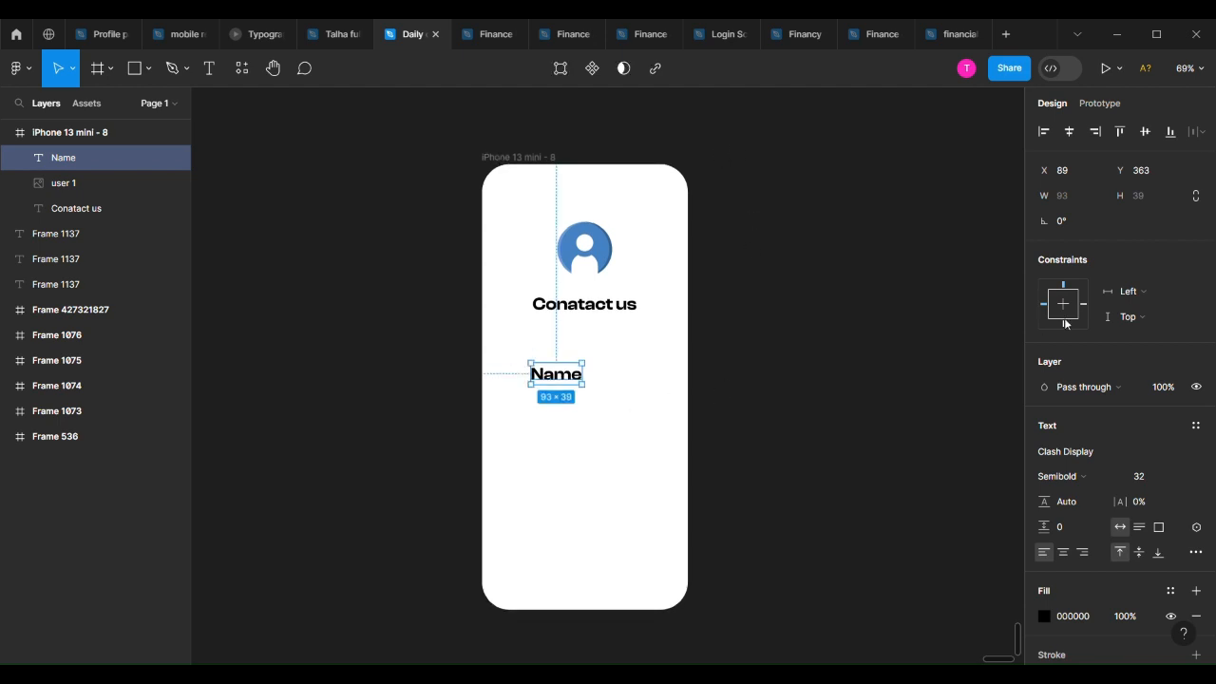
Set the "Name" text to size 16 with the Medium weight.
click(1141, 478)
text(16)
key(Return)
click(1061, 476)
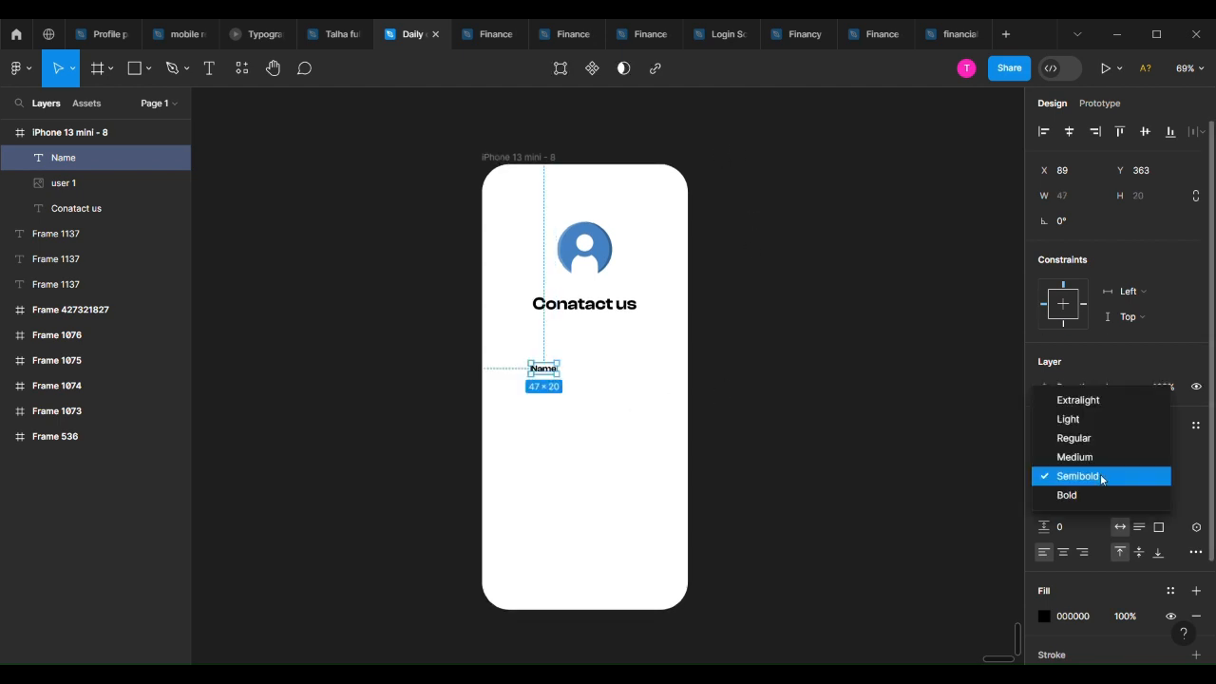
click(1065, 456)
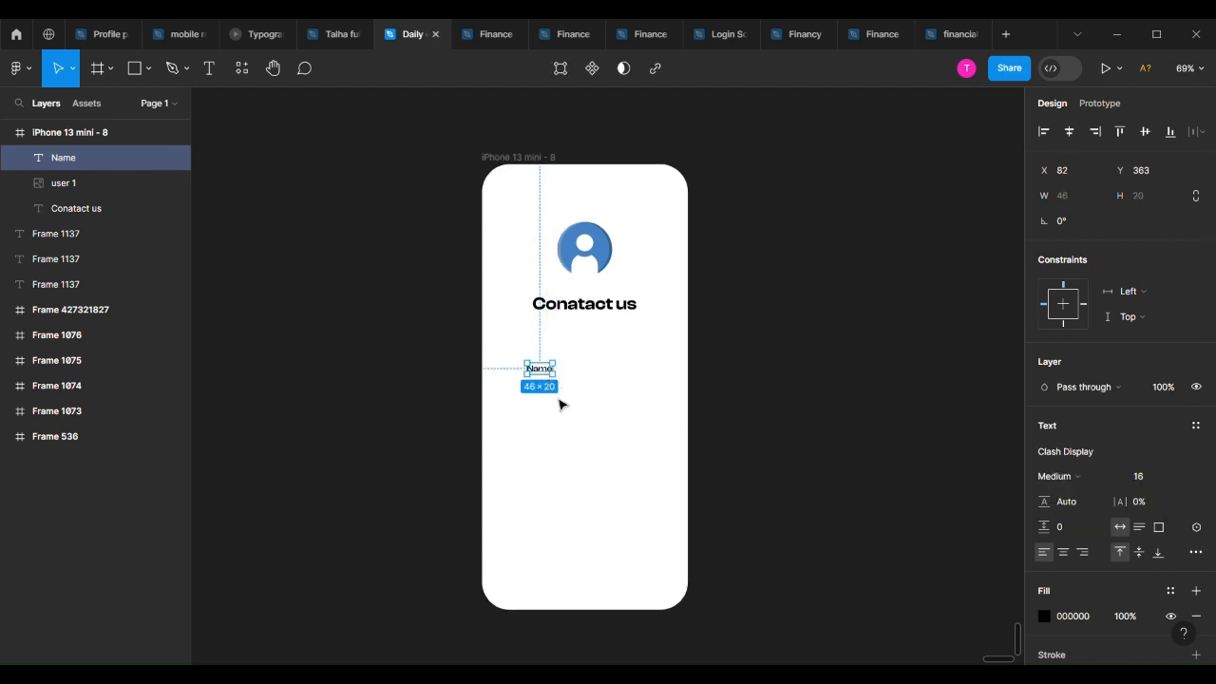
Wrap the "Name" text in an auto layout frame with padding of 16 left, top and bottom and 32 right.
key(shift+a)
click(1137, 418)
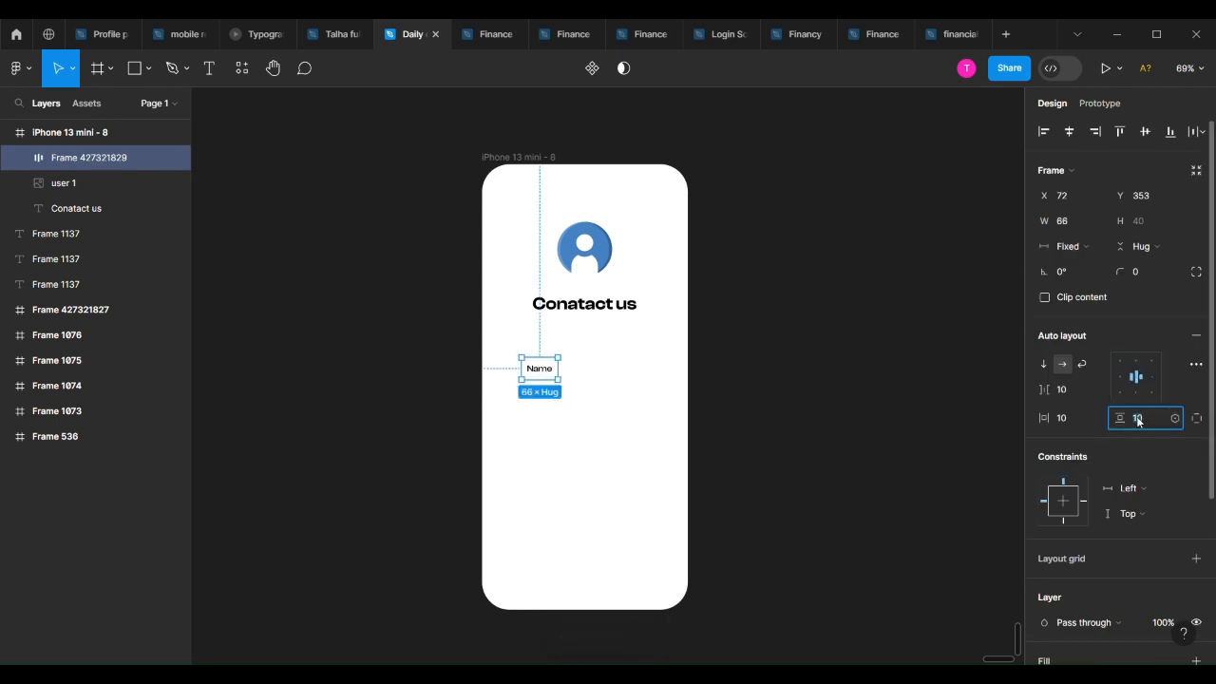
text(16)
key(Return)
click(1081, 419)
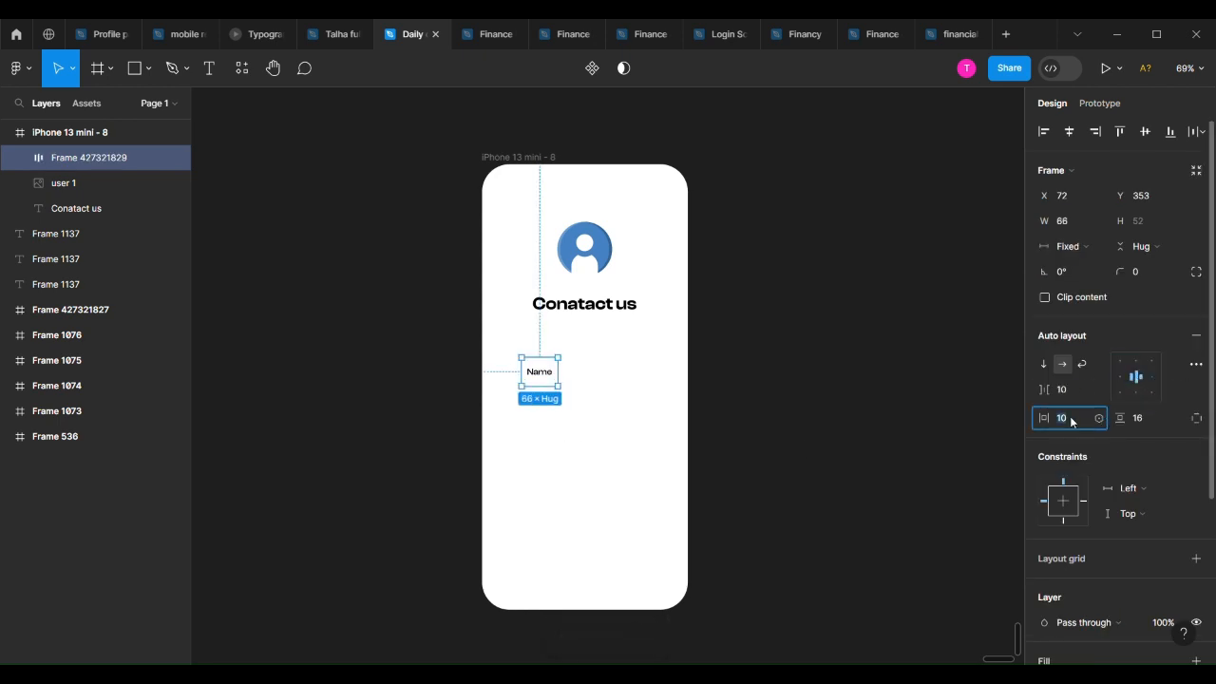
text(32)
key(Return)
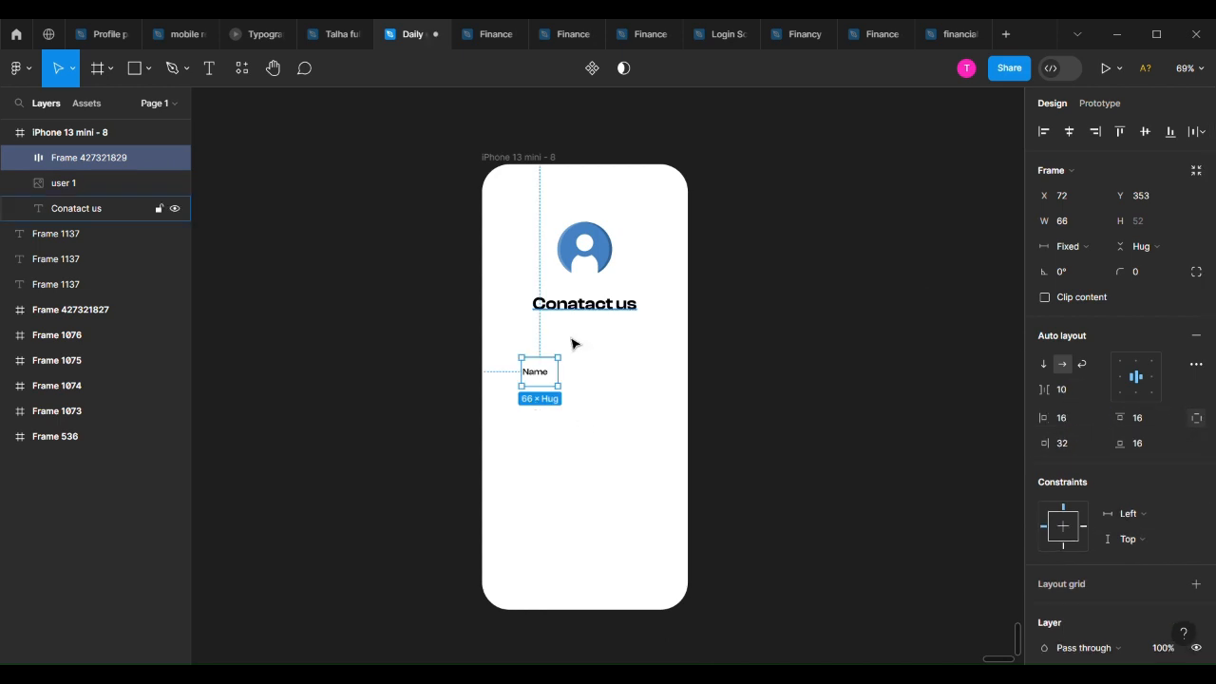
Widen the Name field to 315 px, leaving 30 px margins to the phone frame's sides, with its text left-aligned.
click(501, 367)
click(556, 383)
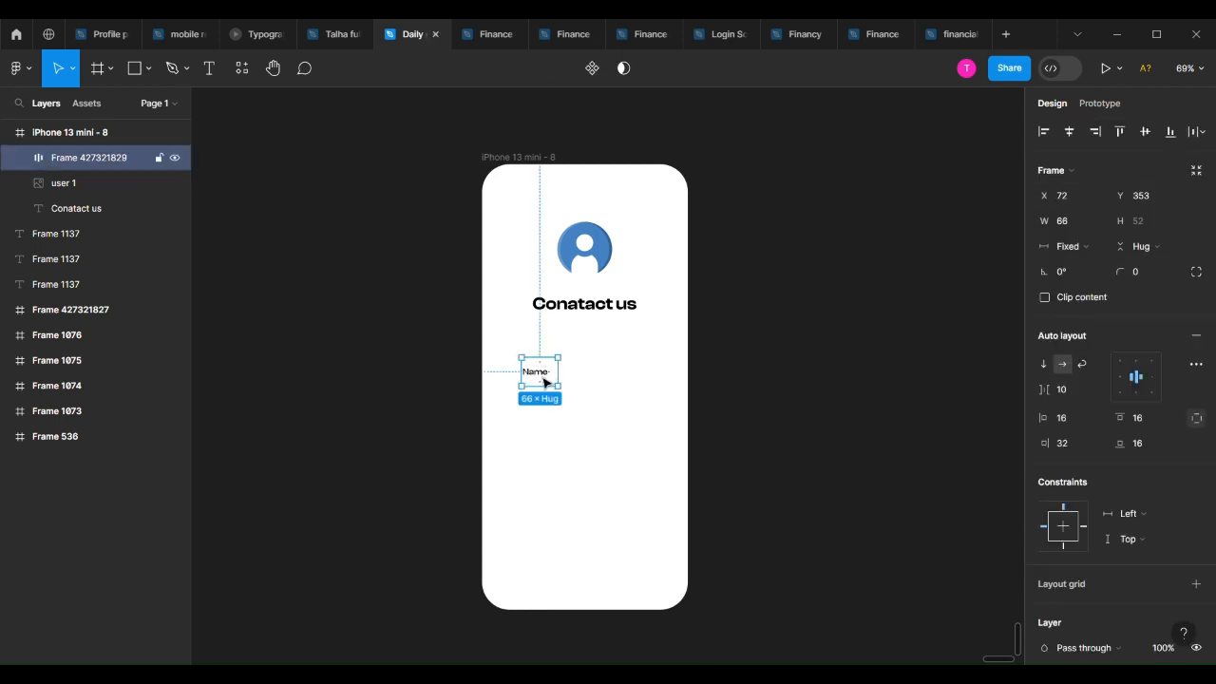
drag(545, 381, 669, 394)
scroll(676, 389, up, 5)
key(alt)
key(alt)
click(648, 391)
key(alt)
scroll(671, 393, up, 4)
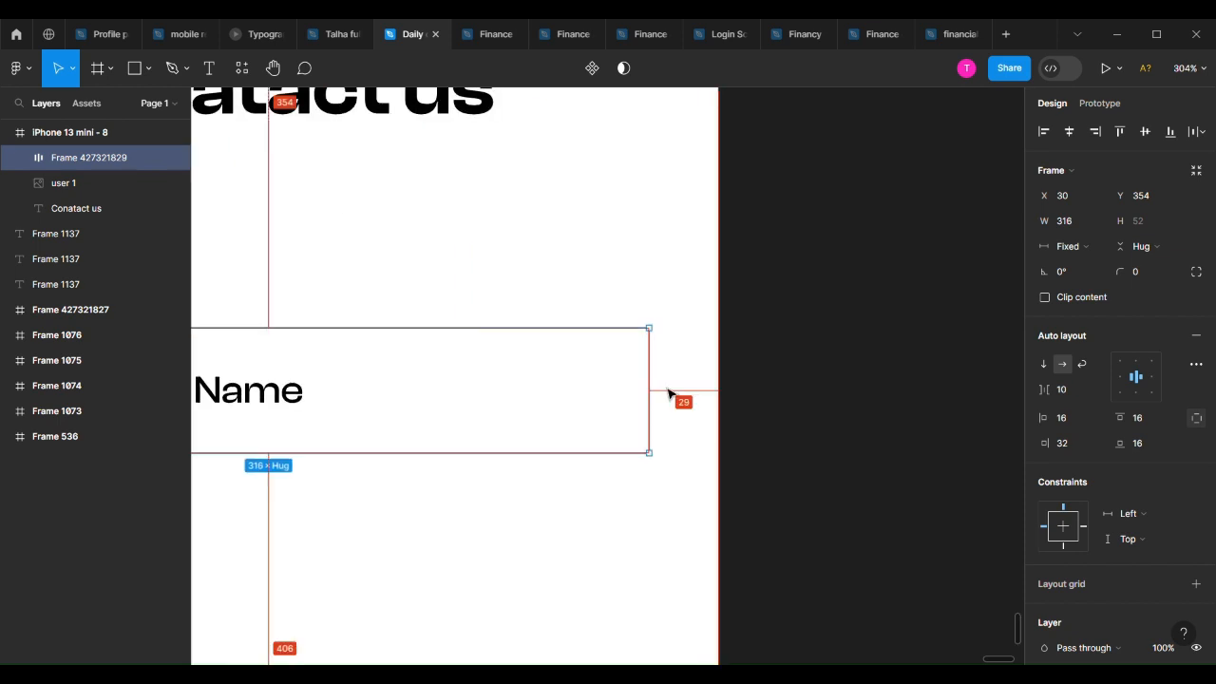
key(alt)
scroll(668, 393, down, 6)
click(726, 420)
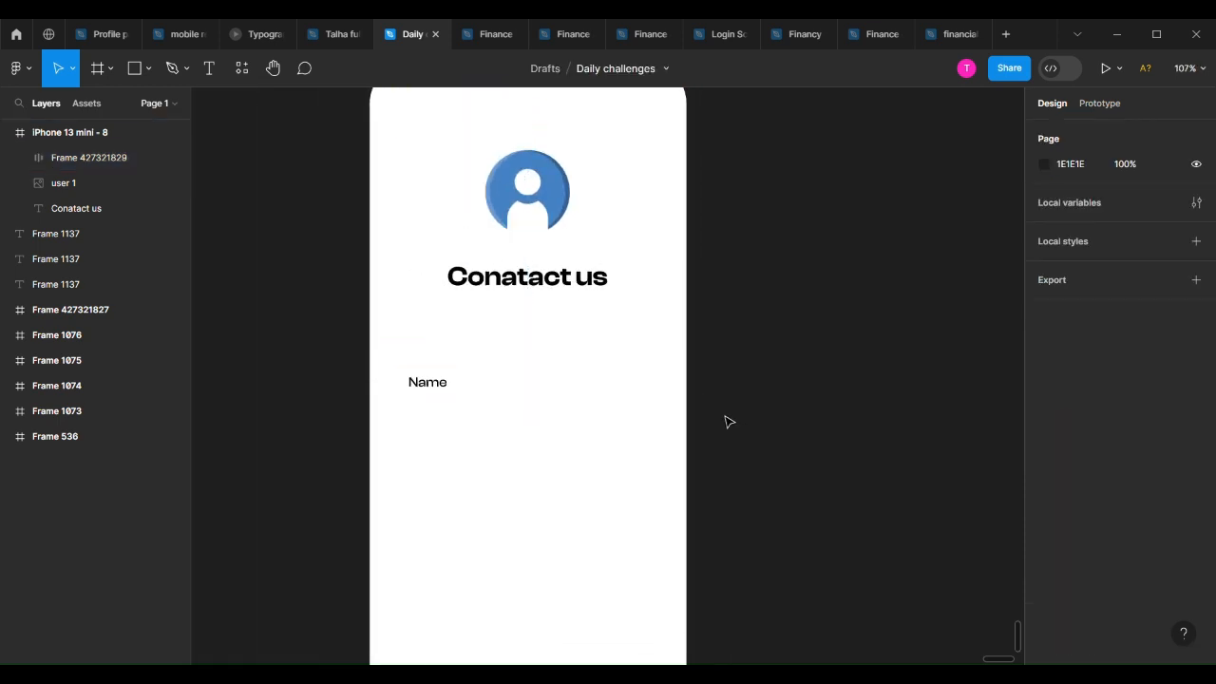
Give the Name field a light grey DEDEDE fill.
click(656, 391)
scroll(1160, 523, down, 3)
click(1196, 527)
click(1044, 553)
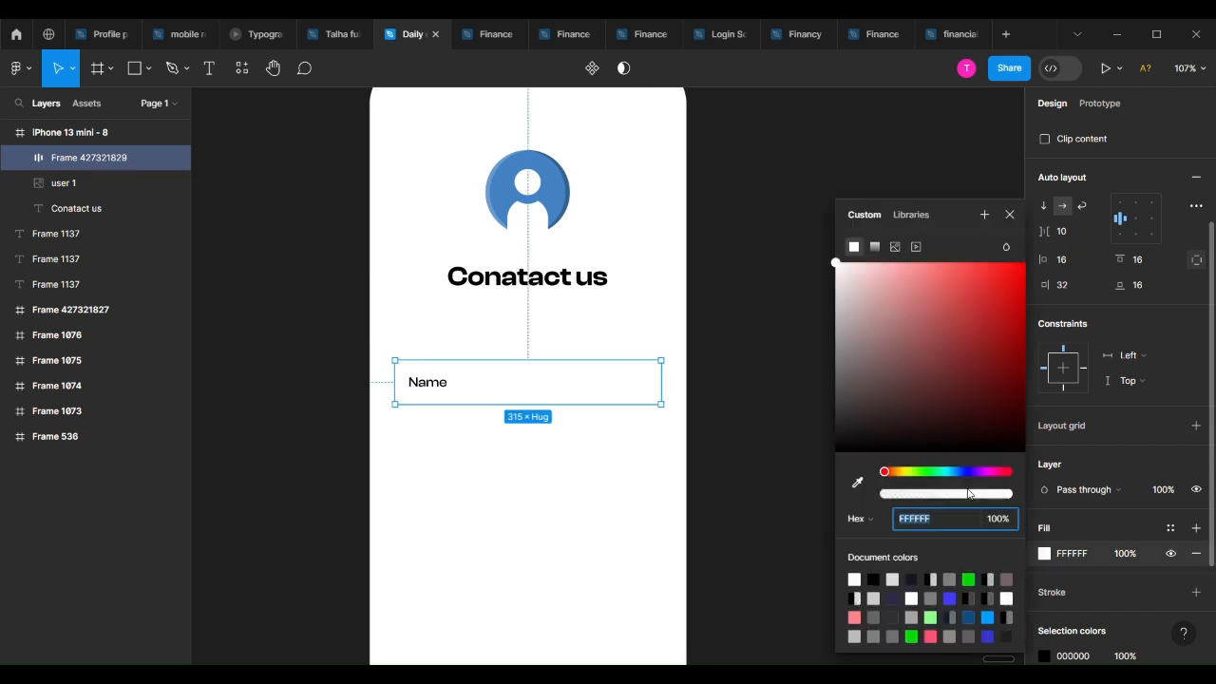
click(760, 447)
click(519, 391)
scroll(1045, 482, down, 4)
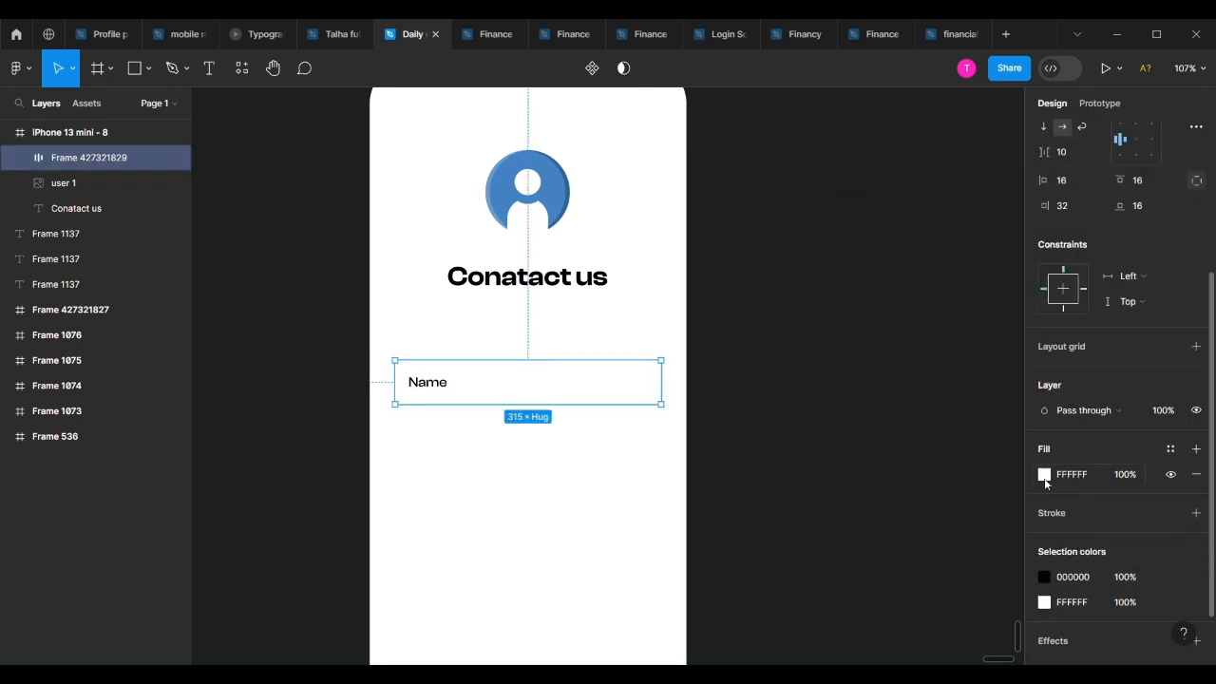
click(1044, 474)
drag(838, 268, 733, 301)
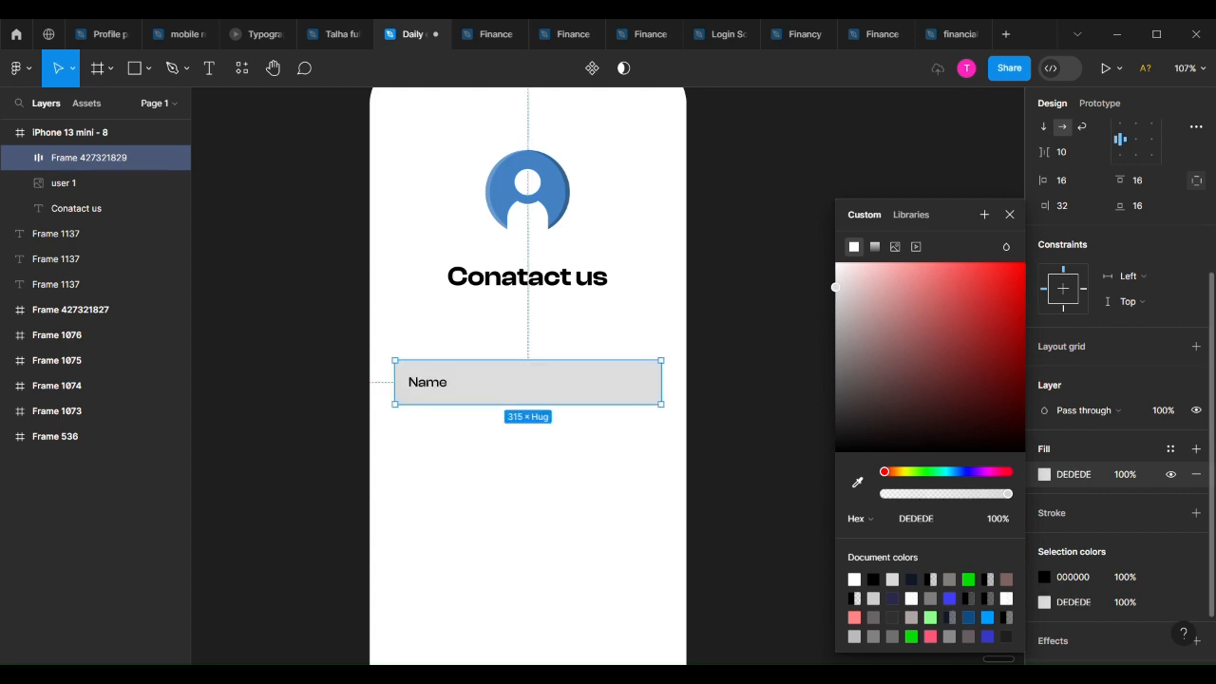
Round the Name field's corners with a radius of 10 and move it up to Y 346.
key(Escape)
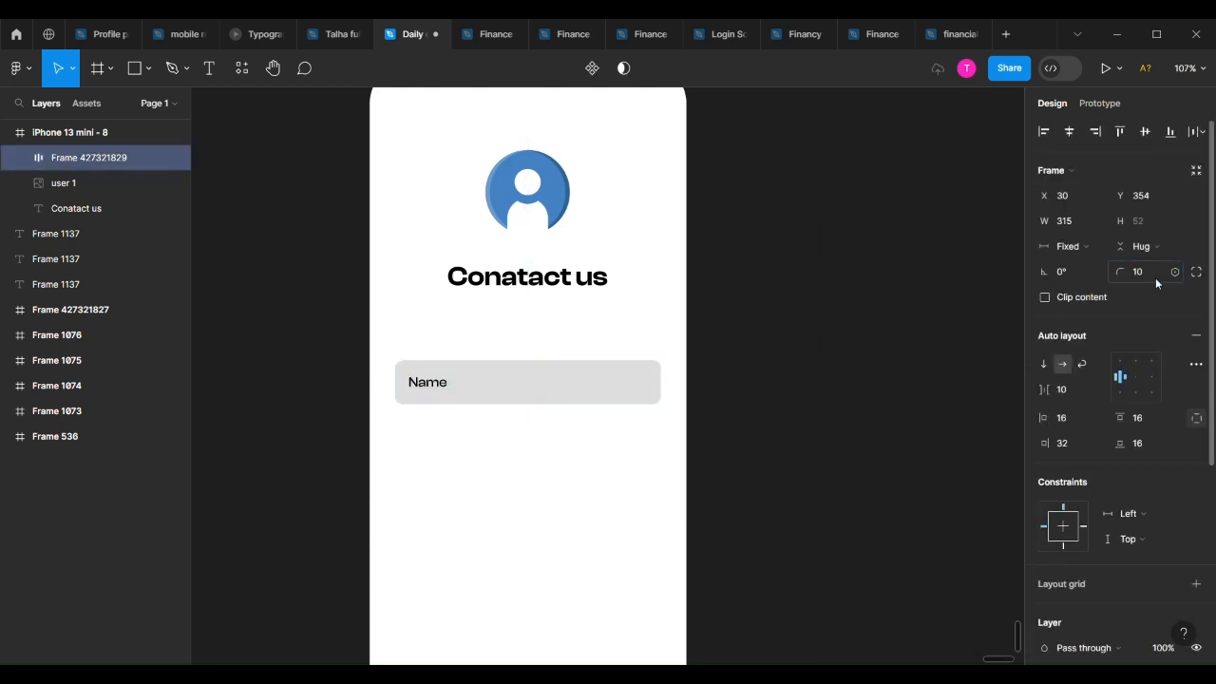
click(920, 377)
click(609, 383)
drag(506, 388, 437, 379)
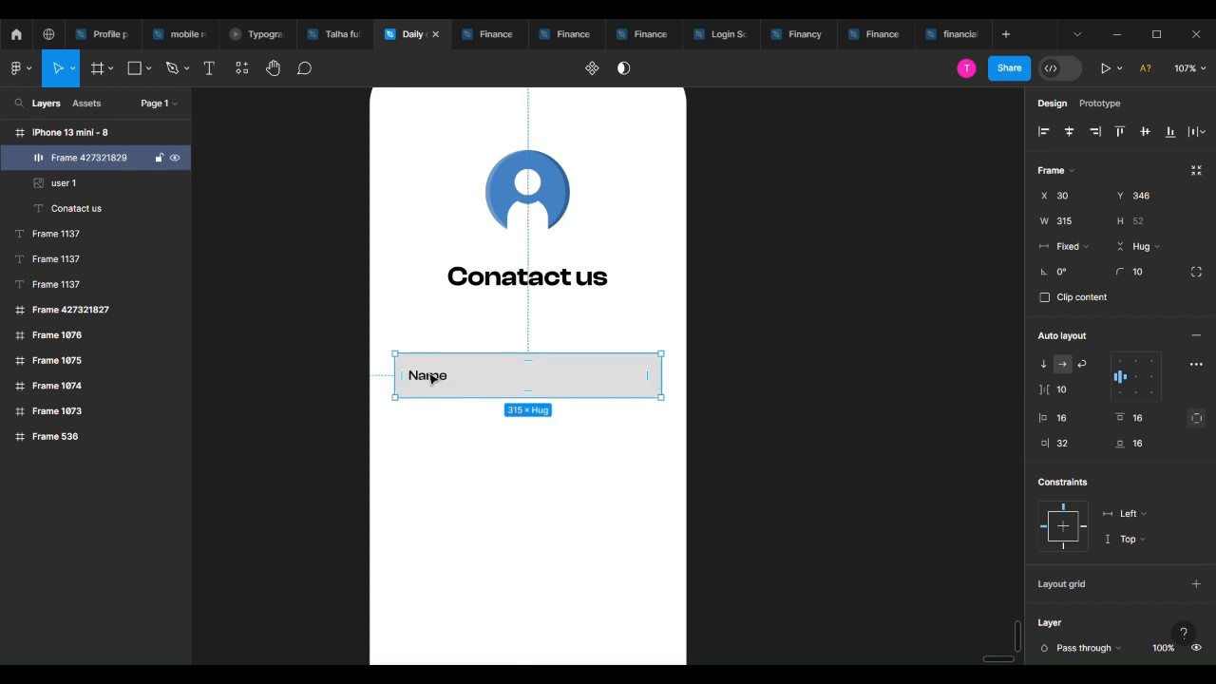
click(724, 453)
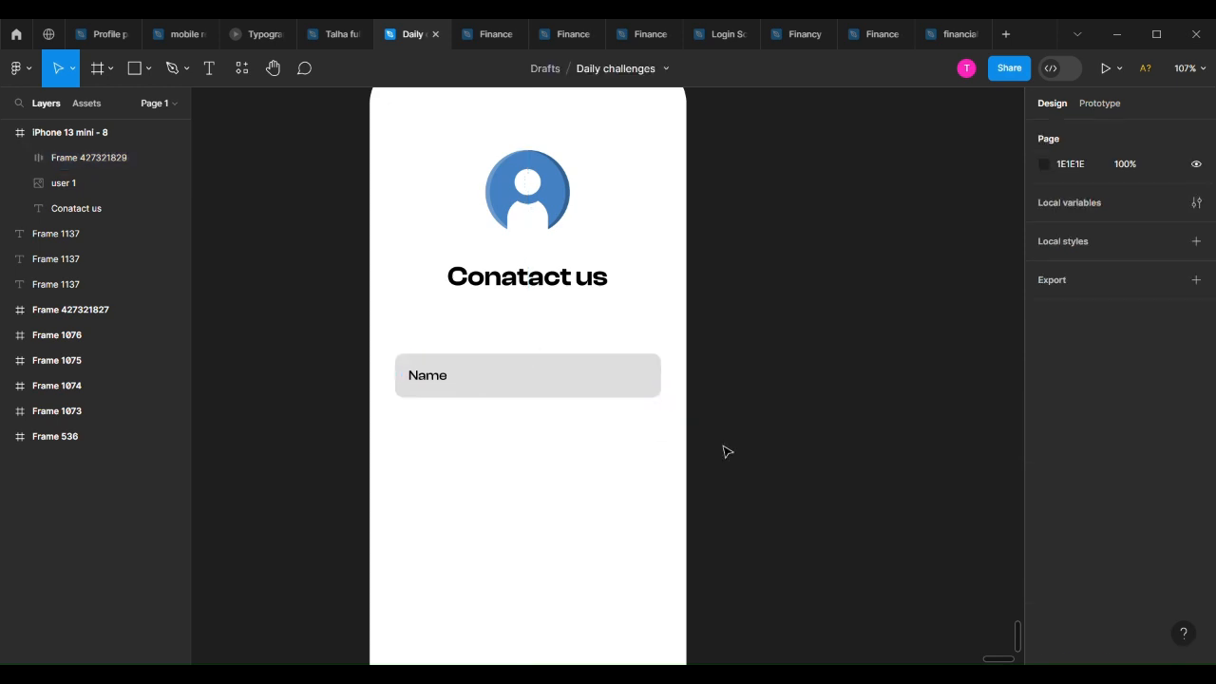
Reduce the black fill opacity of the "Name" placeholder text to 60%.
click(619, 388)
scroll(808, 371, down, 1)
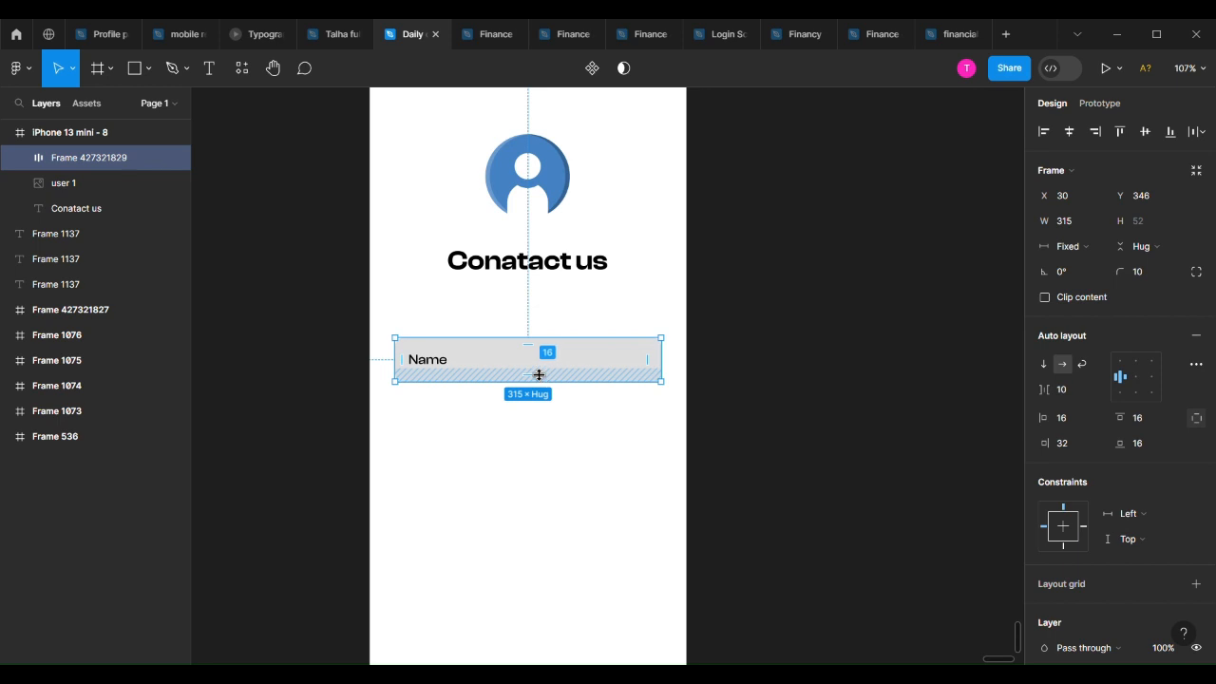
double_click(432, 360)
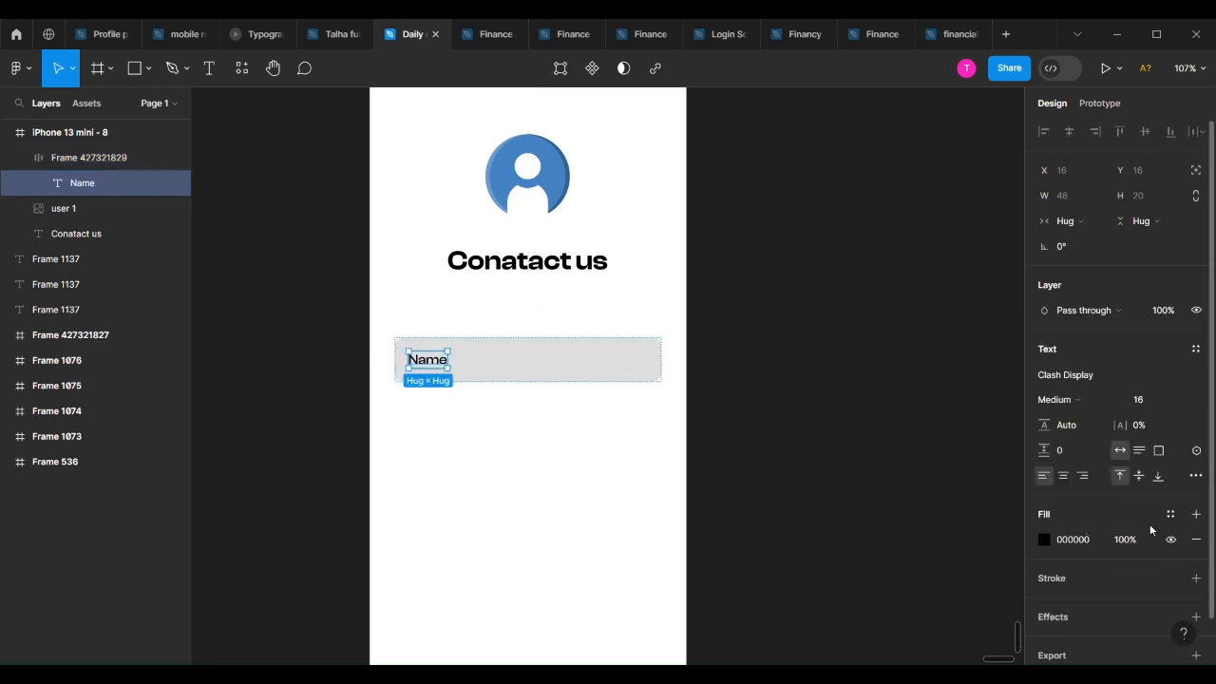
click(955, 351)
Duplicate the Name field below the original at Y 418 and change the copy's text to "Email".
click(592, 376)
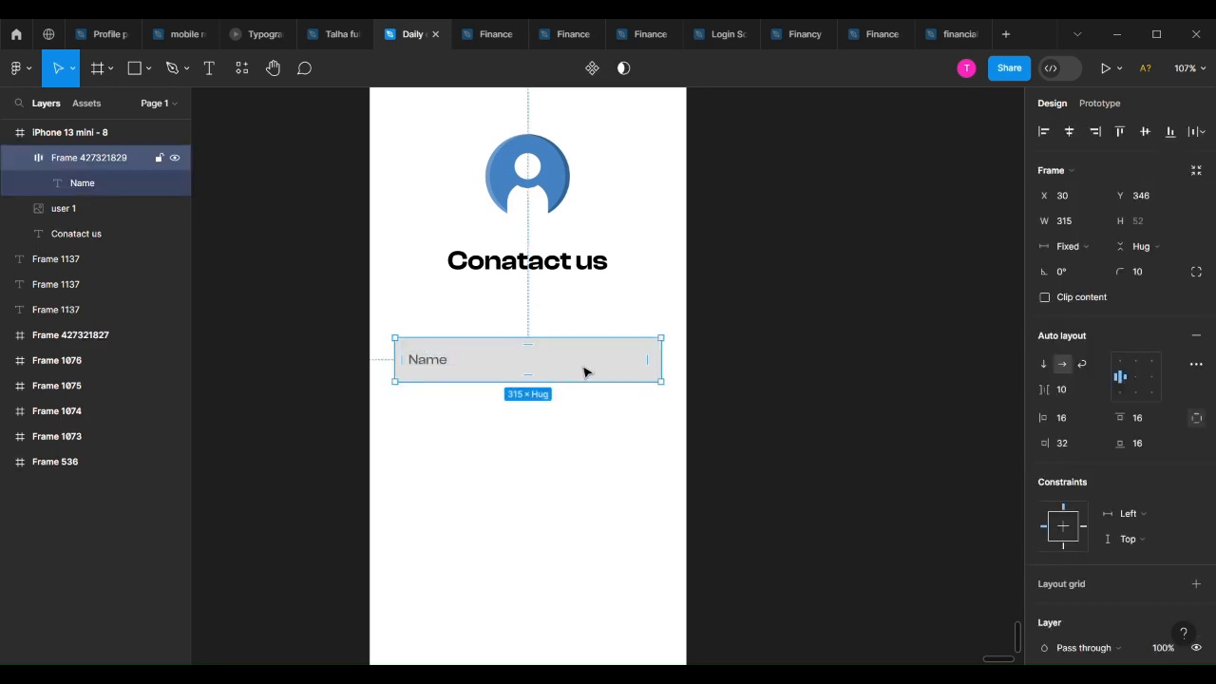
drag(585, 372, 586, 426)
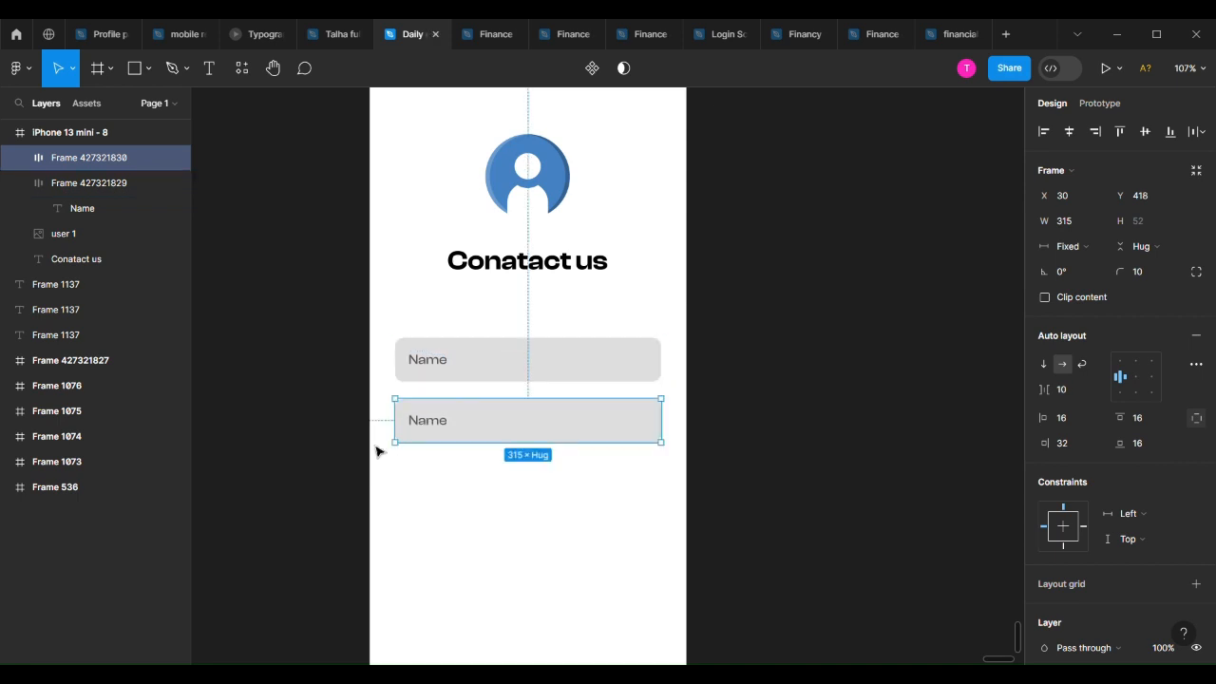
double_click(423, 426)
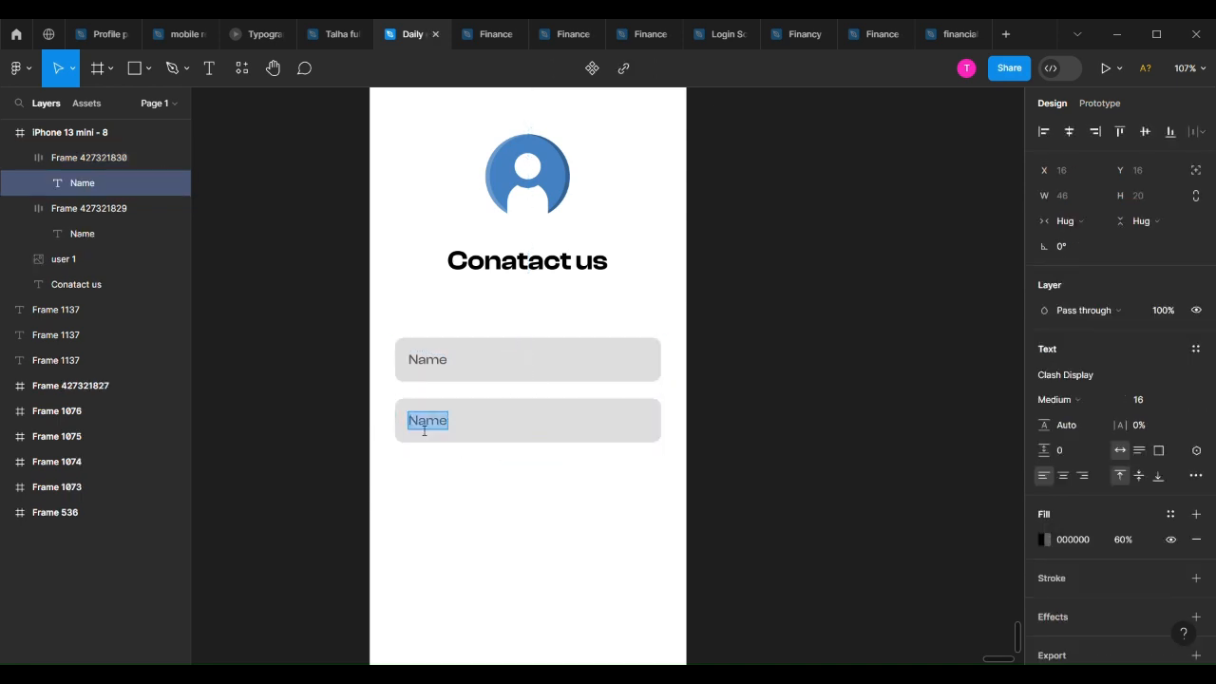
text(E)
key(Escape)
key(Escape)
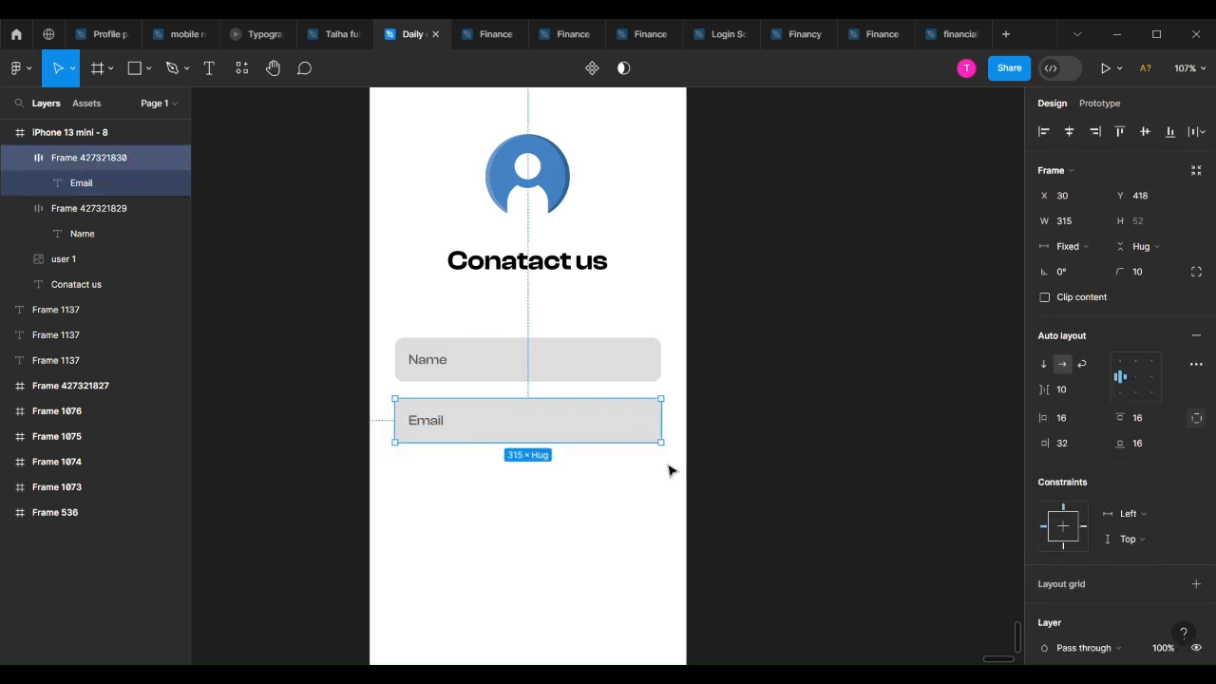
click(882, 464)
click(492, 438)
scroll(497, 516, up, 2)
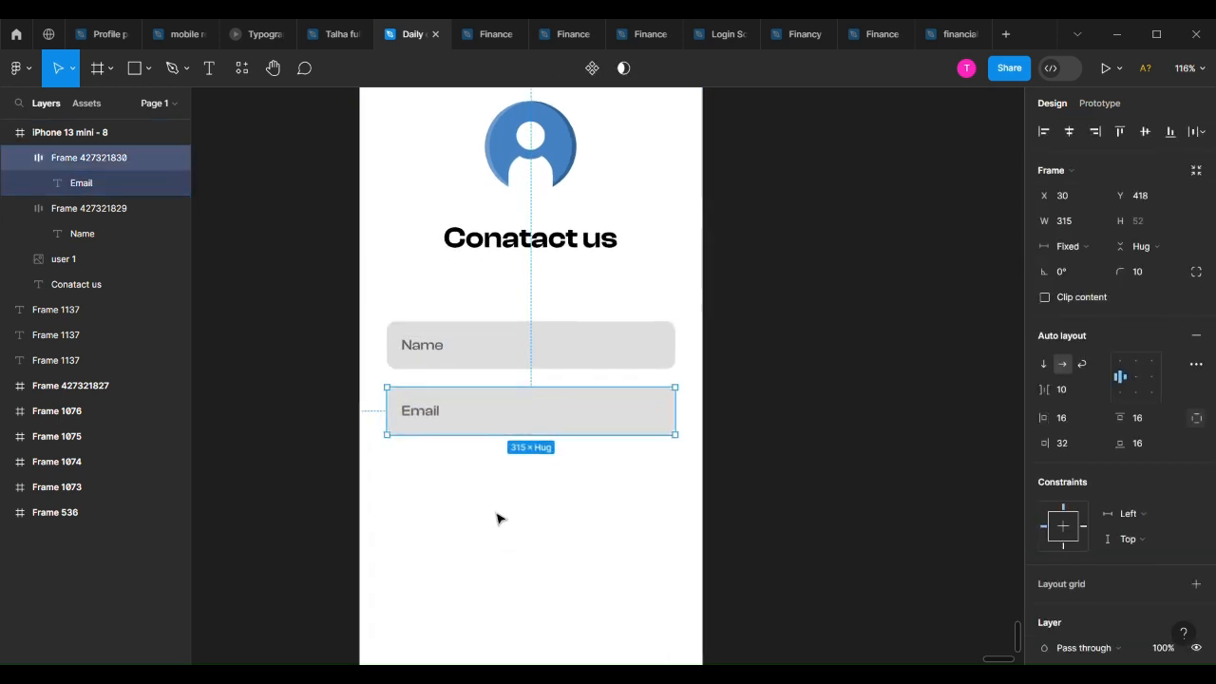
click(547, 469)
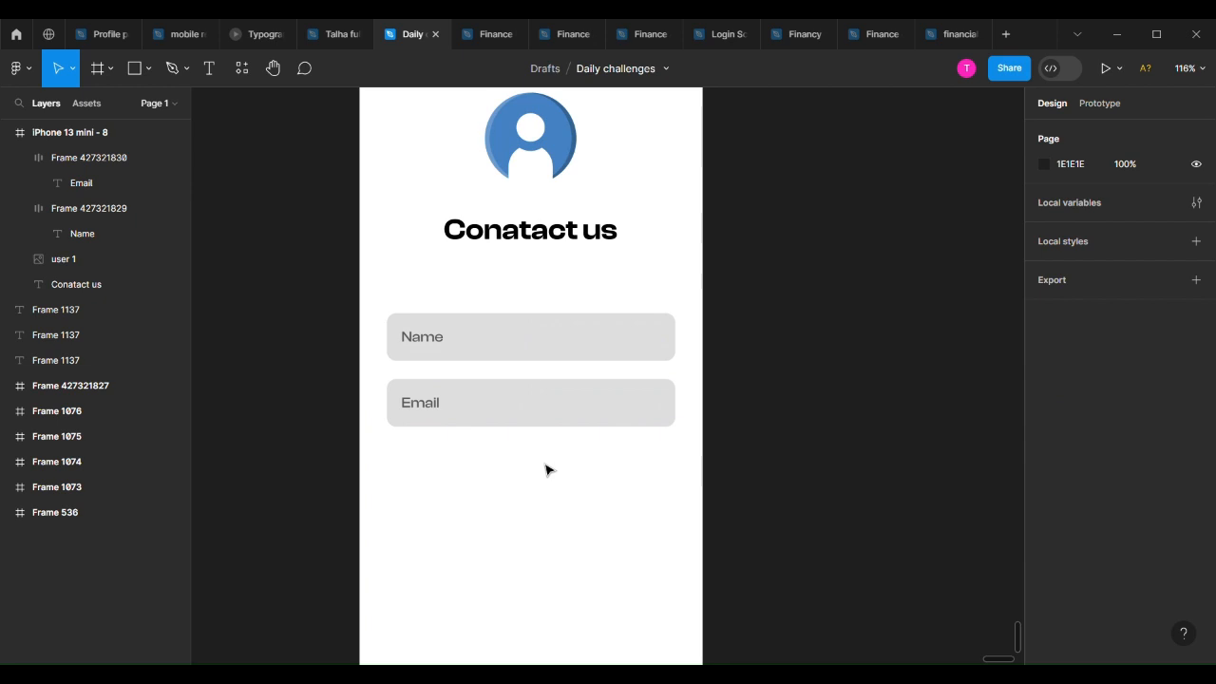
scroll(547, 469, down, 1)
click(584, 389)
click(742, 399)
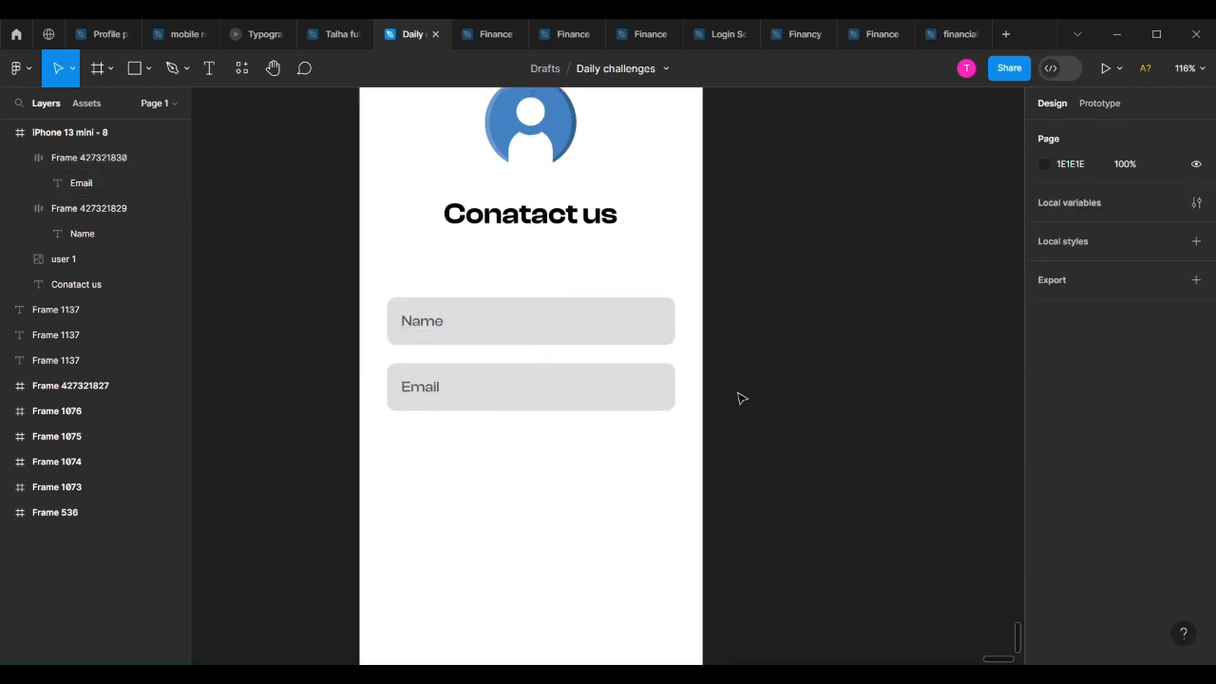
Duplicate the Email field below the original at Y 481 and change the copy's text to "Phone Number".
click(627, 406)
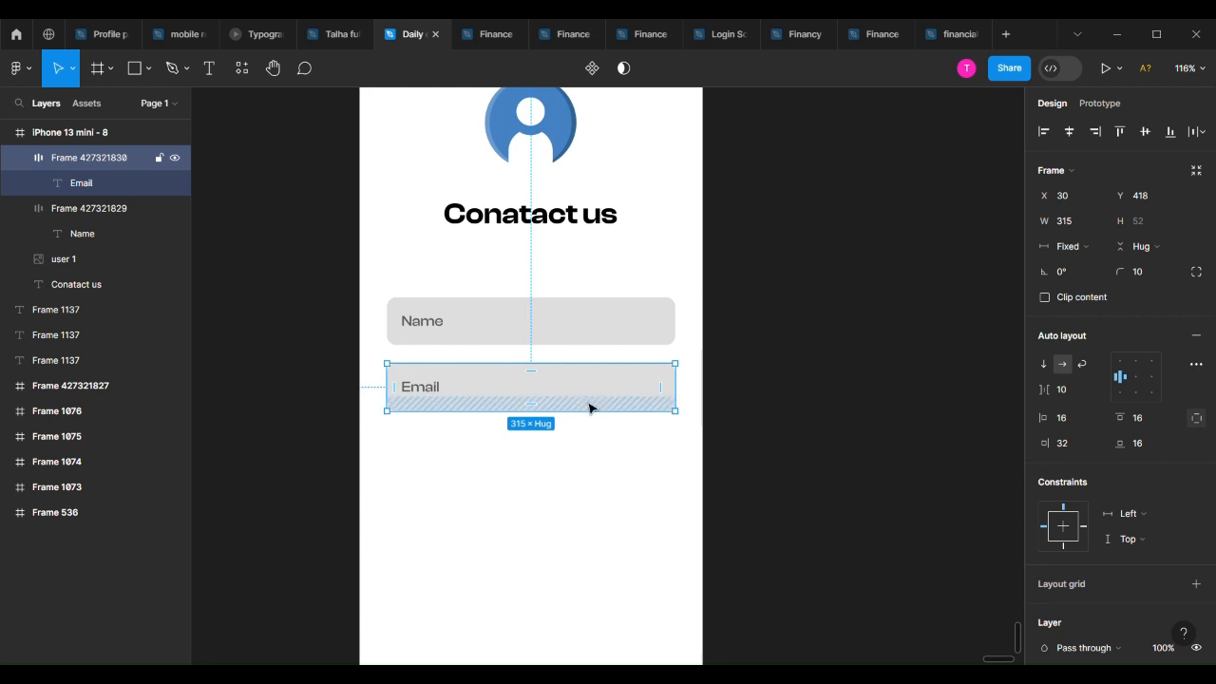
drag(589, 408, 445, 453)
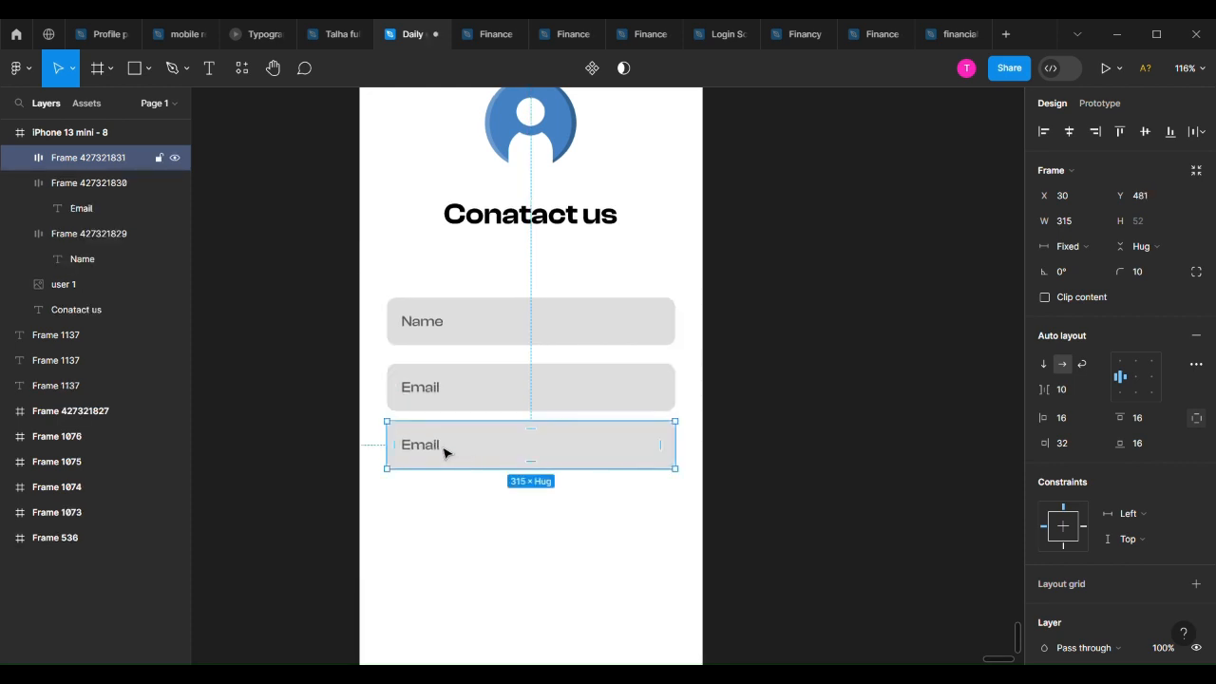
double_click(444, 453)
text(Phone Nu)
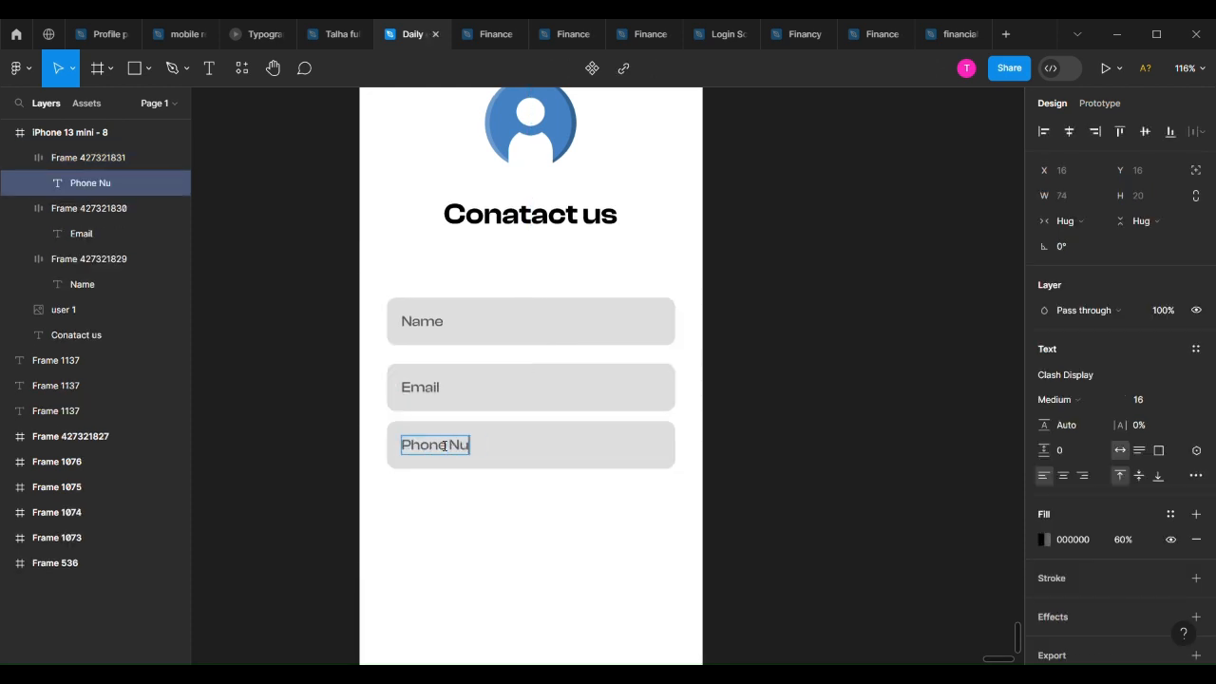
text(mber)
key(Escape)
Narrow the Phone Number field from its left edge to a width of 232, leaving room for a country selector.
scroll(577, 538, down, 3)
click(565, 461)
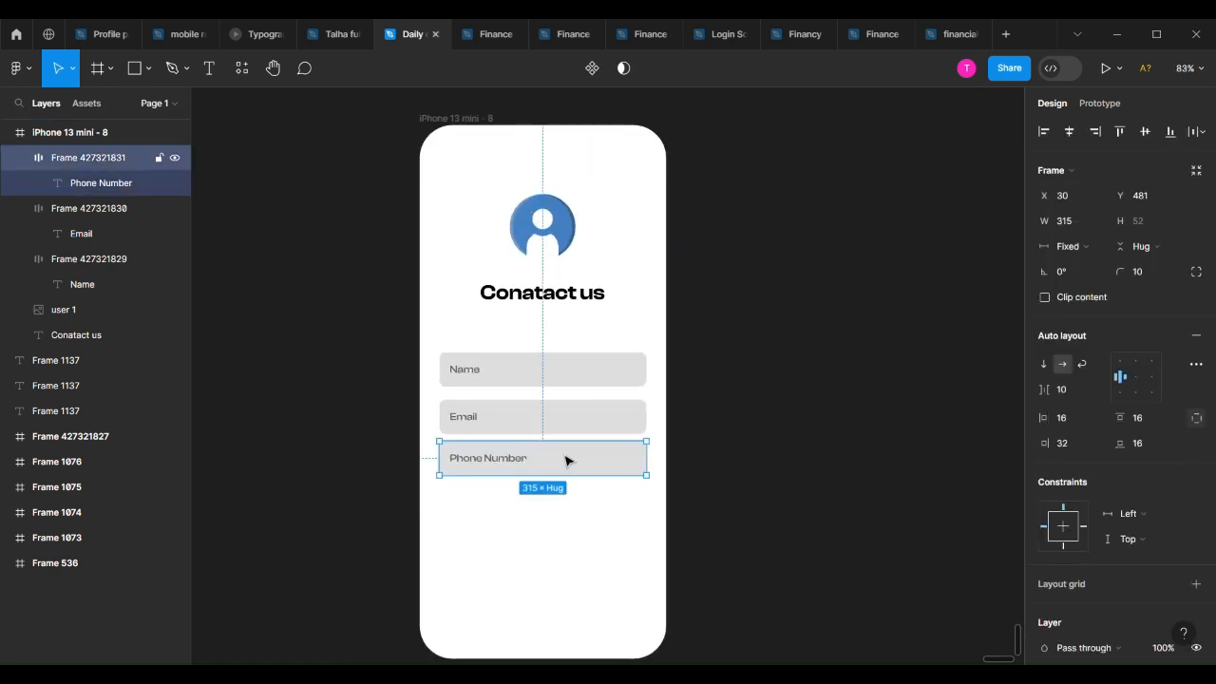
click(575, 374)
click(588, 513)
scroll(588, 514, up, 1)
click(508, 460)
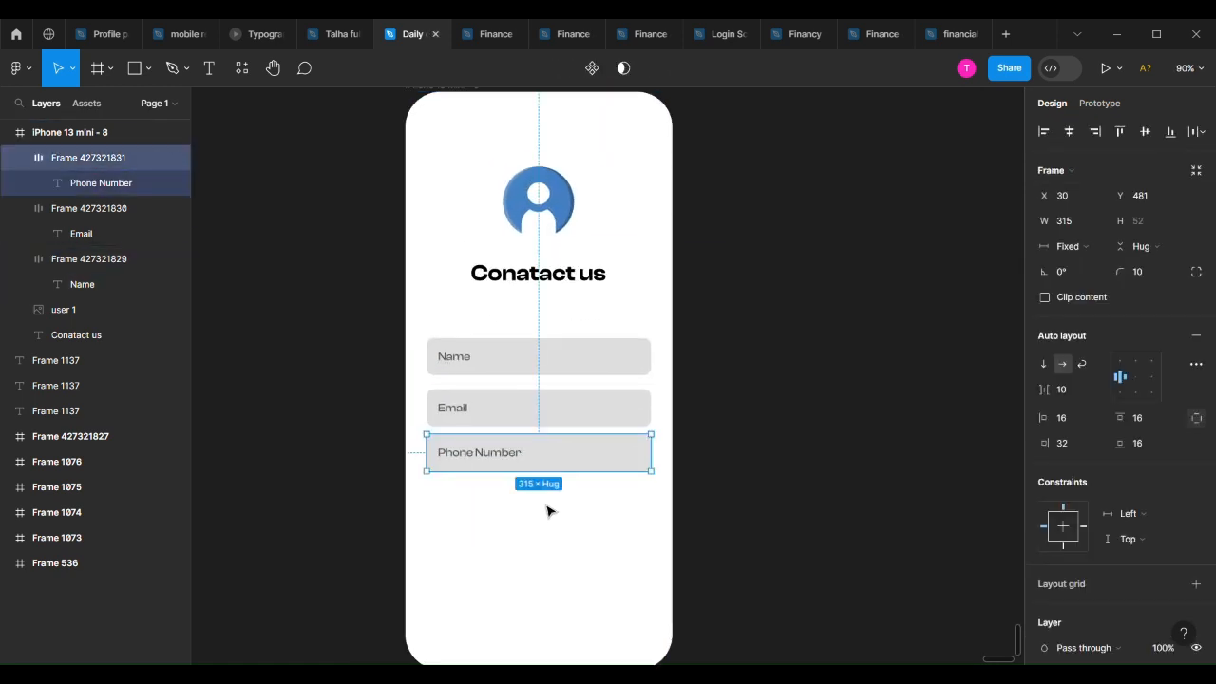
drag(434, 456, 491, 456)
click(453, 472)
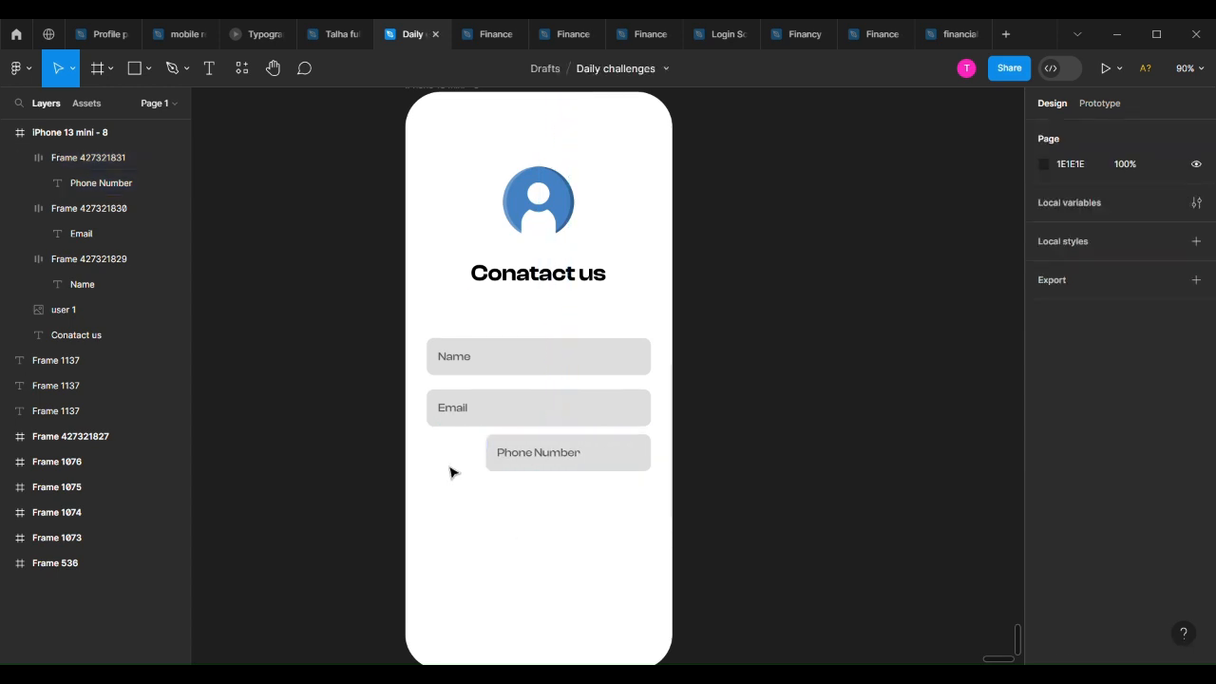
Paste the Pakistan flag image, scale it proportionally to a height of 32 and place it left of the Phone Number field.
right_click(787, 424)
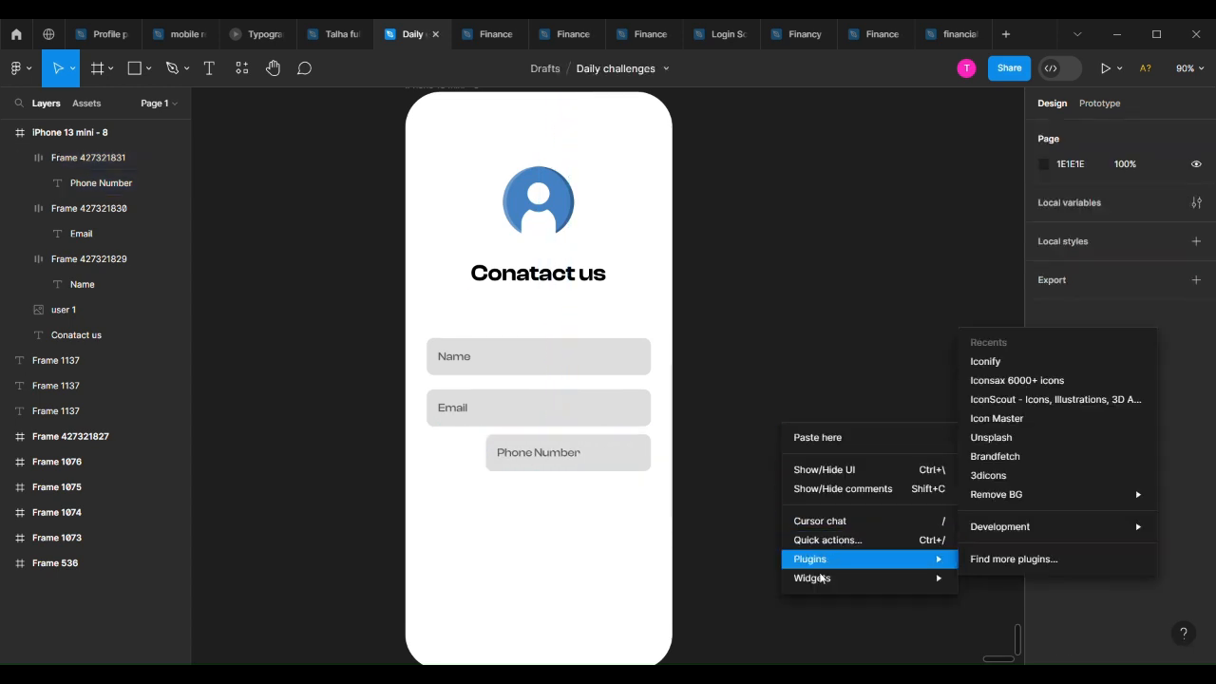
key(Escape)
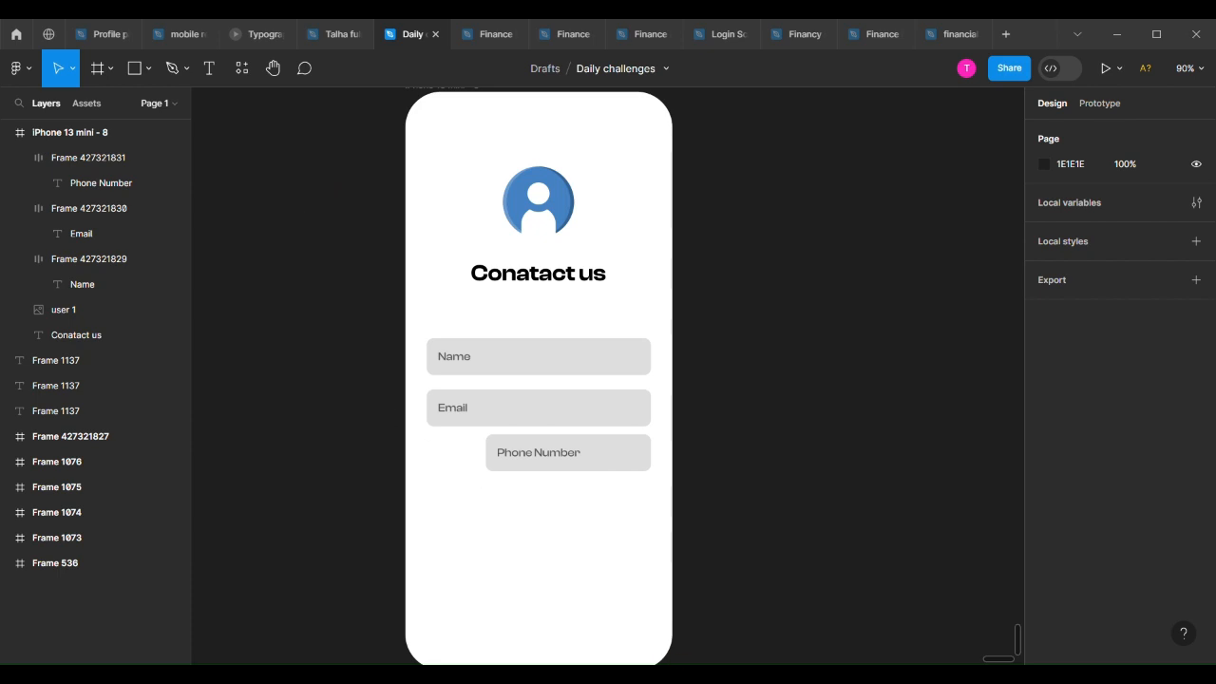
key(ctrl+v)
click(1162, 195)
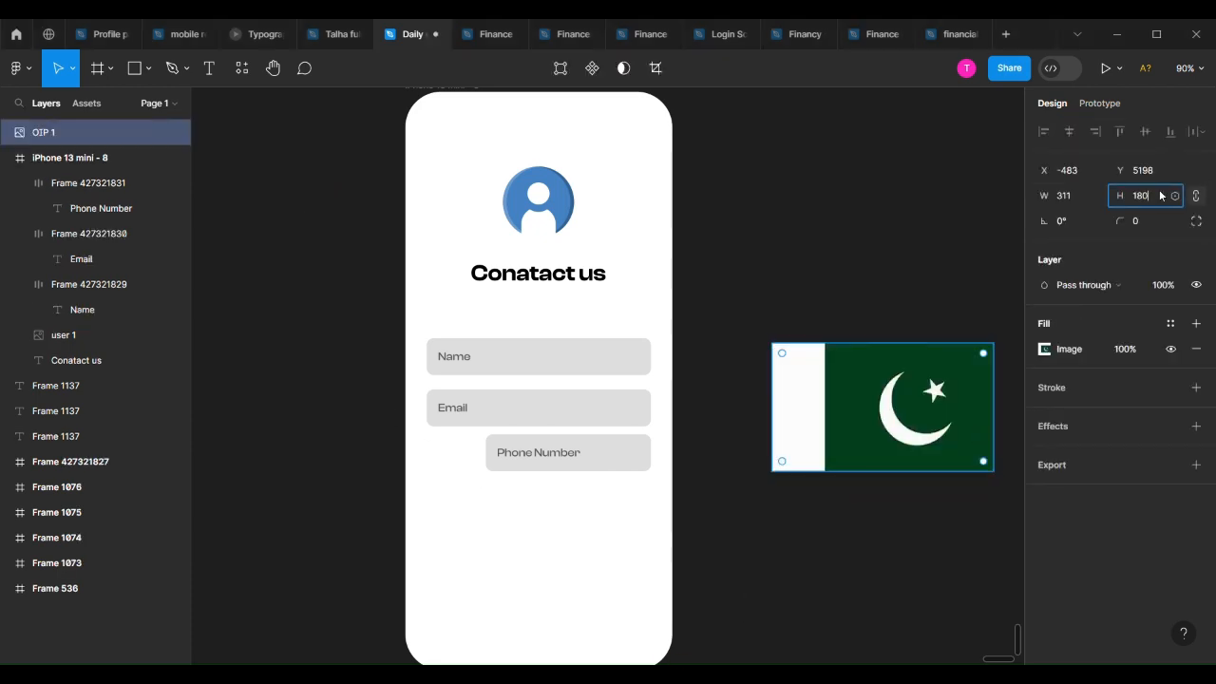
key(Return)
drag(795, 358, 437, 453)
scroll(444, 475, up, 5)
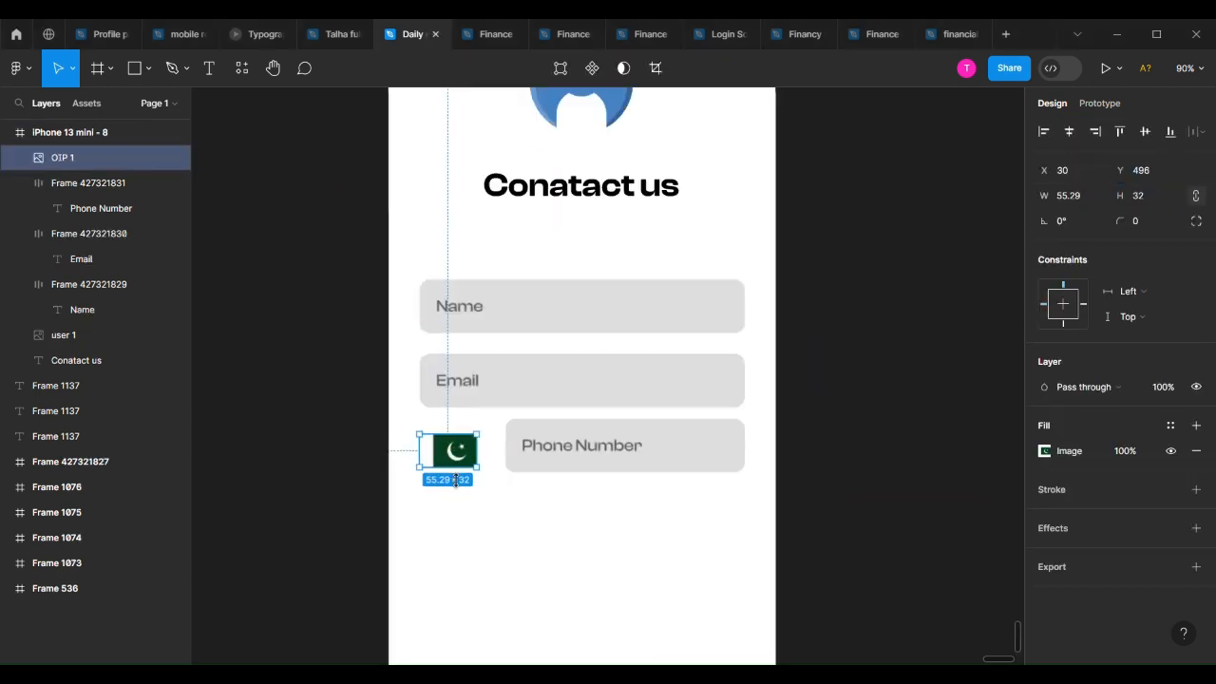
Scale the flag down to a height of 16 and move it to X 46, Y 504.
click(1145, 195)
text(16)
key(Return)
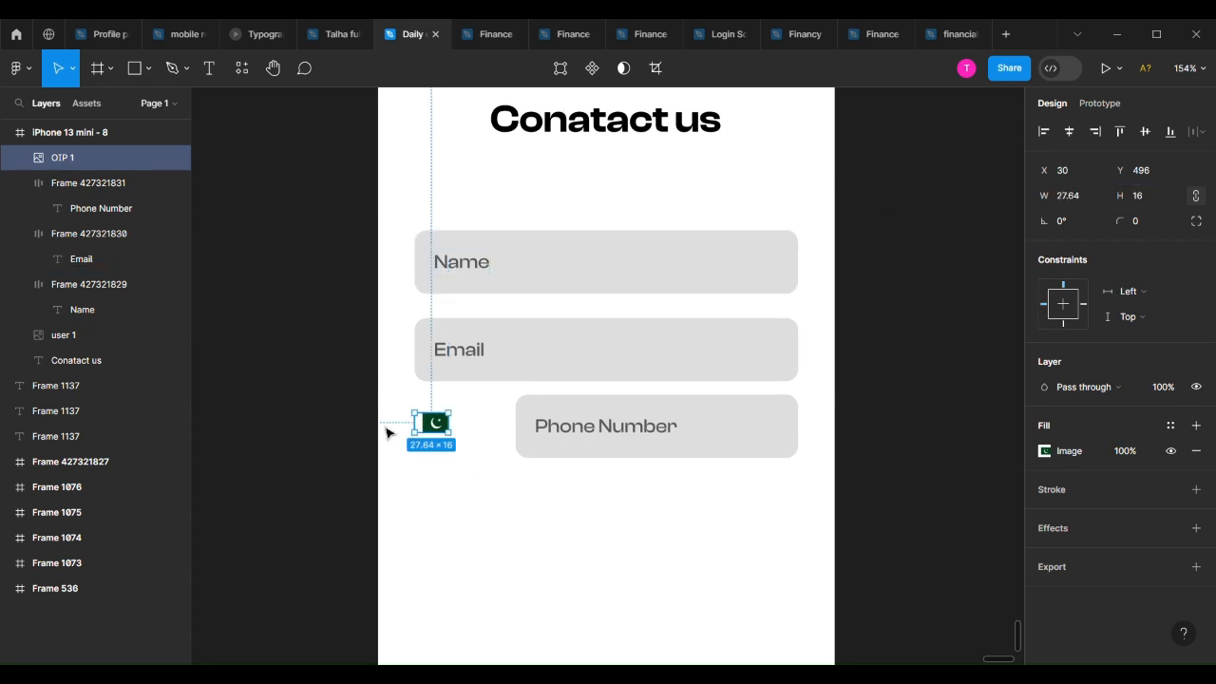
drag(437, 427, 457, 433)
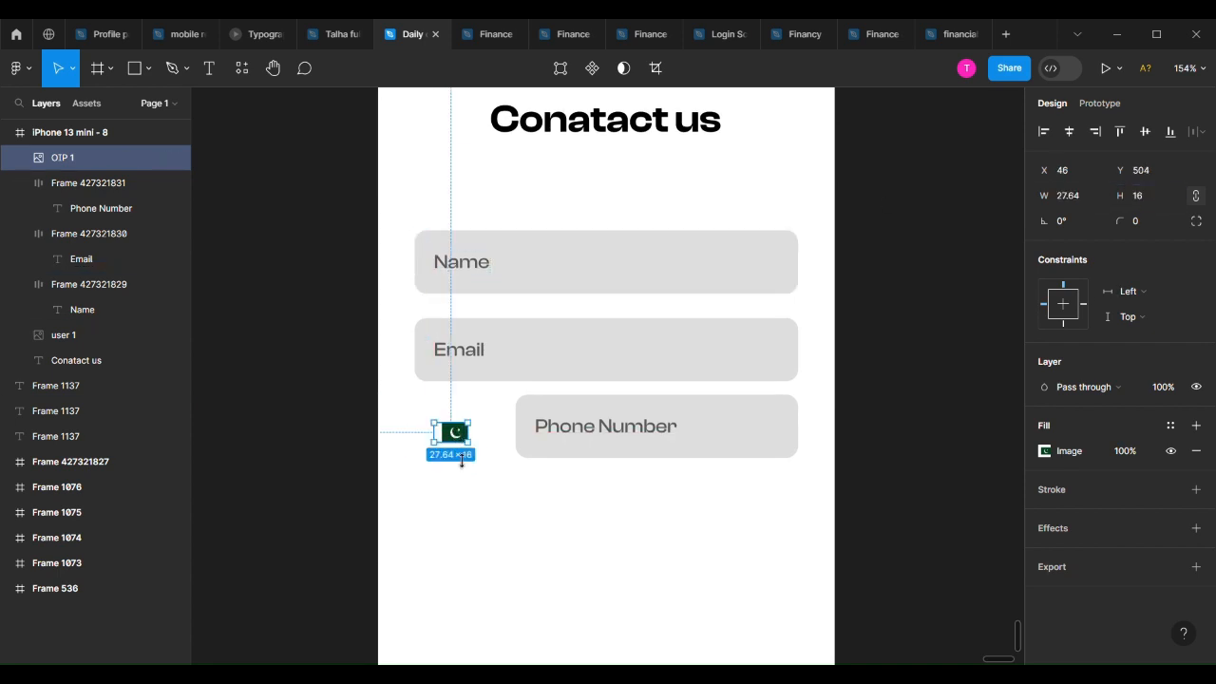
right_click(918, 434)
right_click(883, 335)
mouse_move(911, 472)
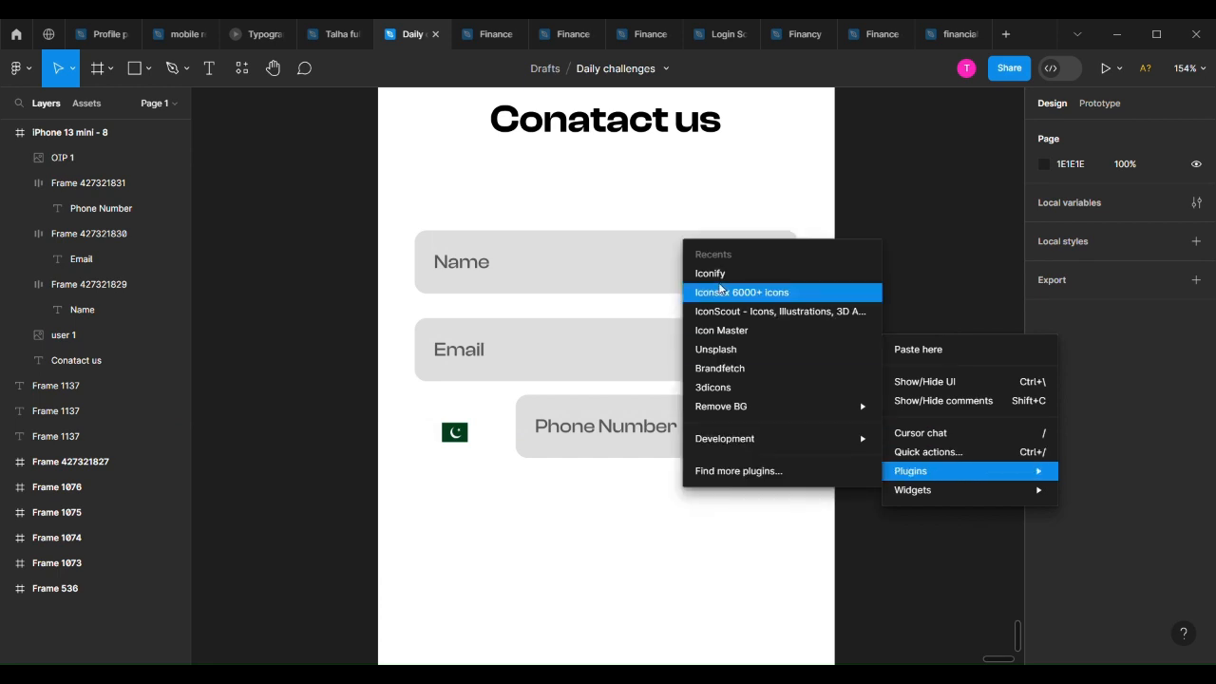
click(720, 290)
scroll(877, 296, down, 3)
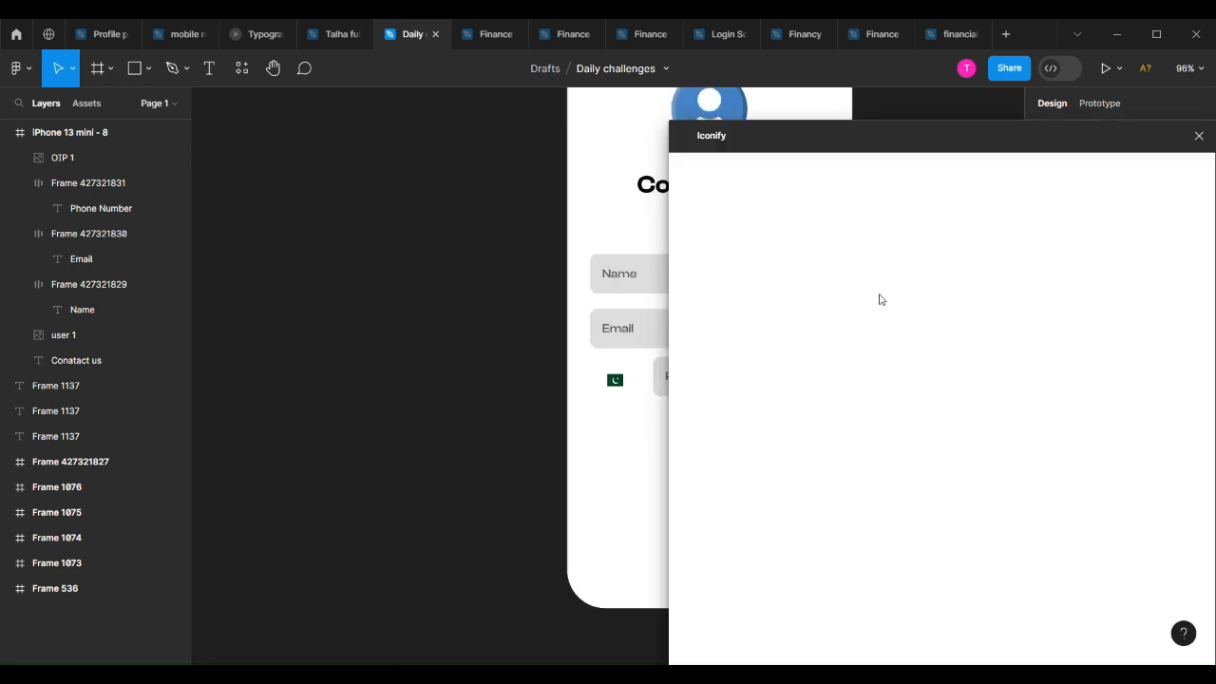
scroll(964, 277, down, 1)
scroll(690, 259, up, 1)
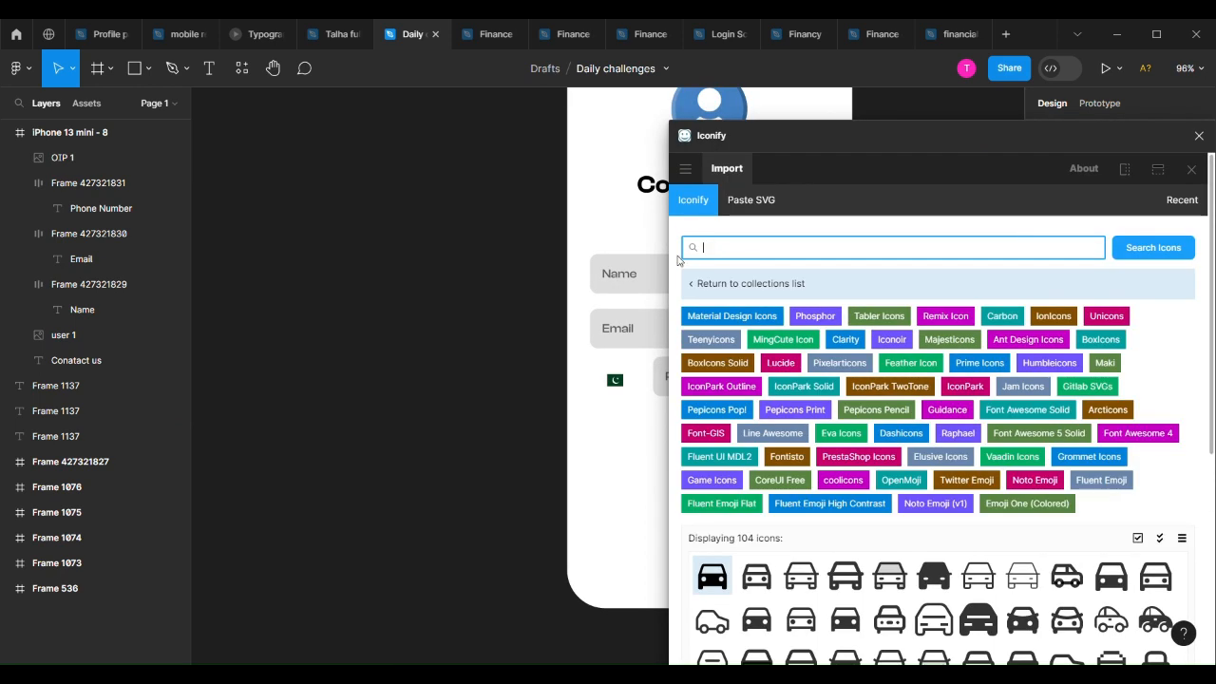
click(1199, 136)
Insert the Linear arrow-down icon from the Iconsax plugin onto the contact screen near the flag.
right_click(958, 298)
mouse_move(1007, 435)
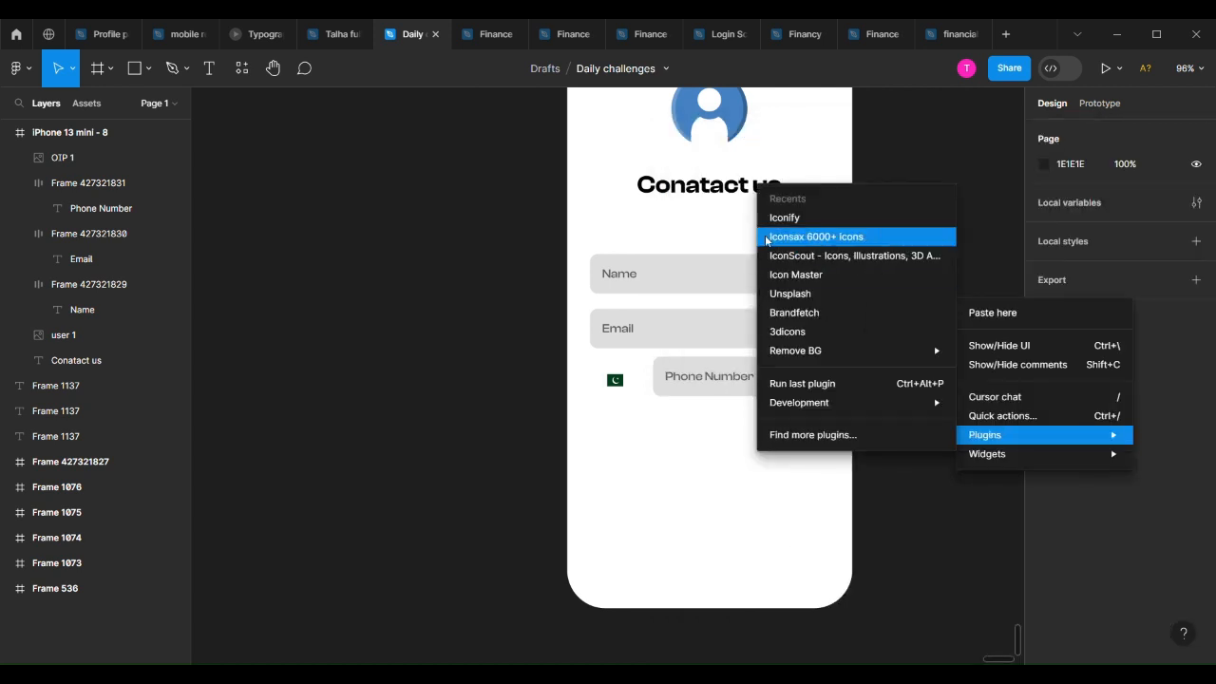
click(774, 237)
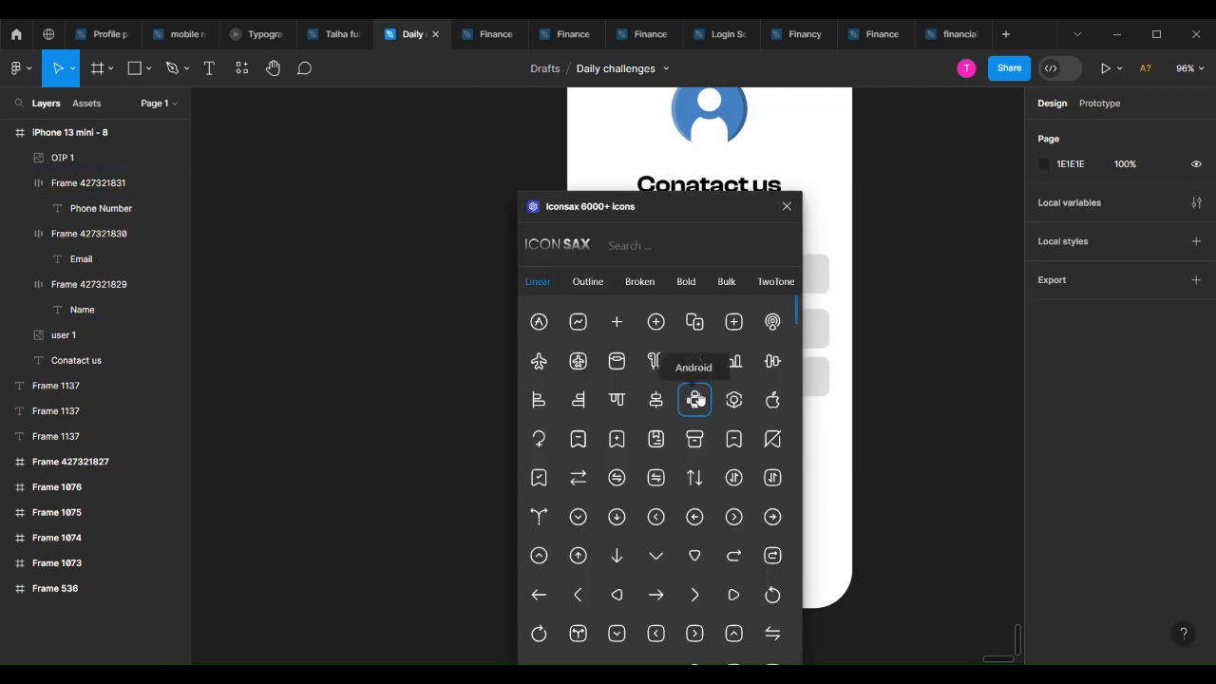
scroll(651, 410, down, 1)
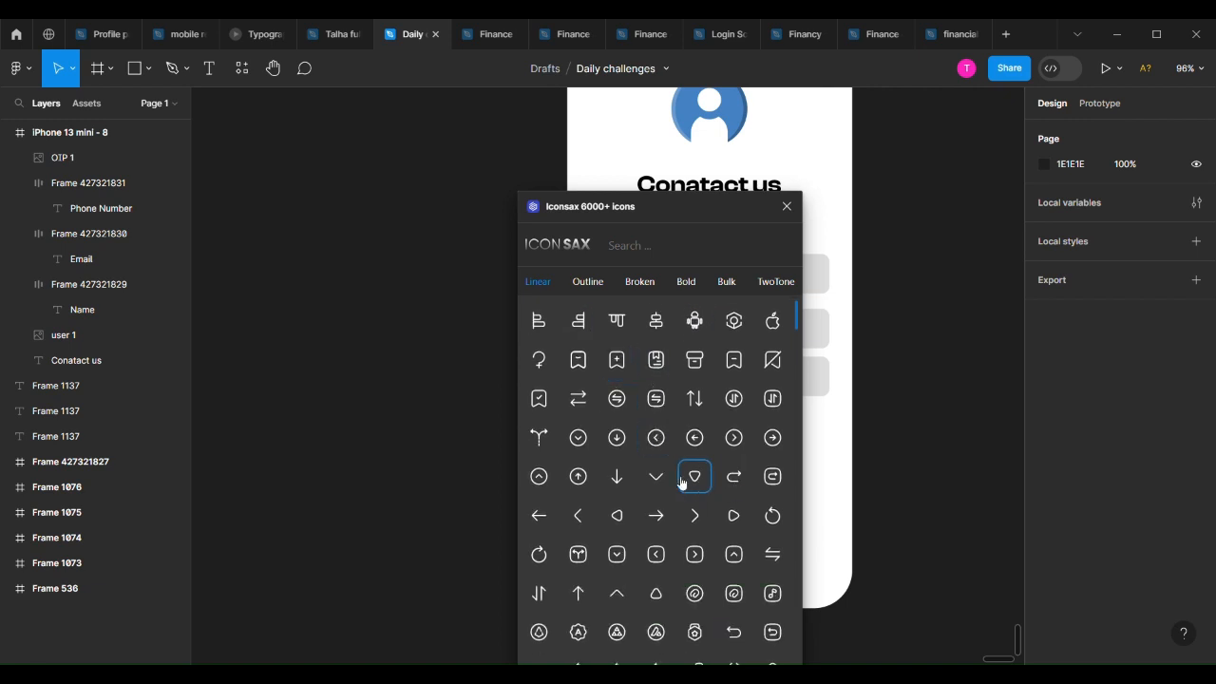
drag(674, 481, 639, 377)
click(787, 206)
Position the arrow-down icon between the flag and the Phone Number field.
click(639, 377)
click(638, 427)
scroll(621, 396, up, 2)
click(647, 354)
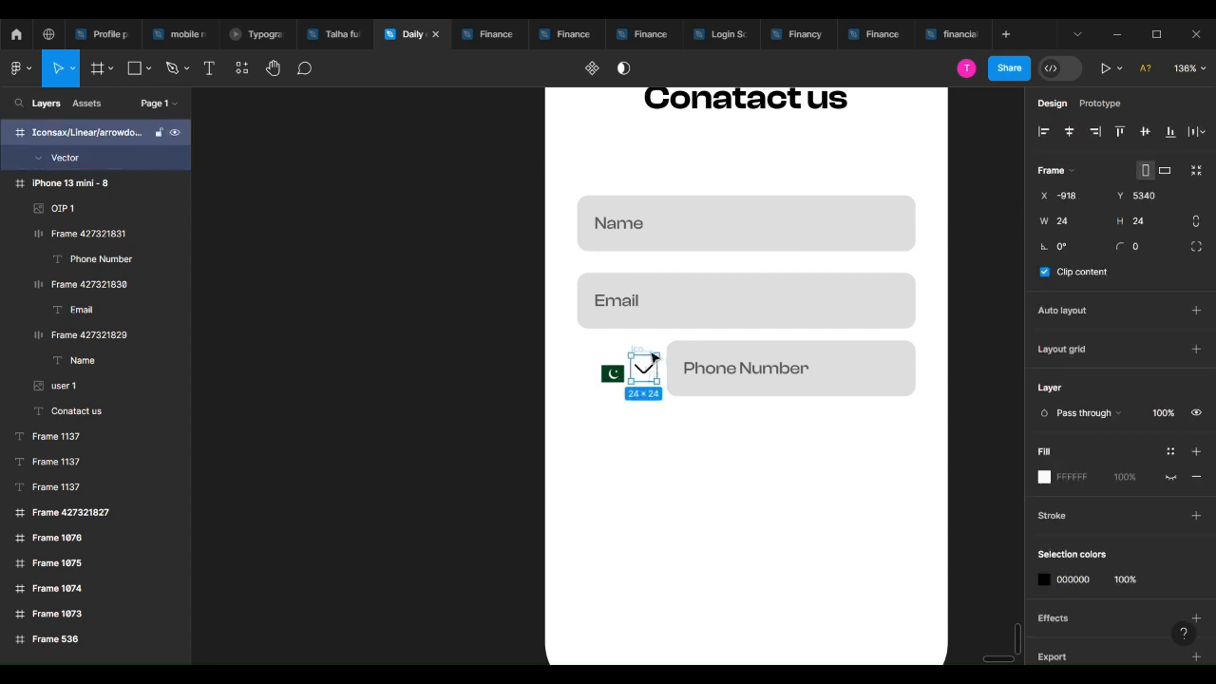
click(647, 379)
click(653, 415)
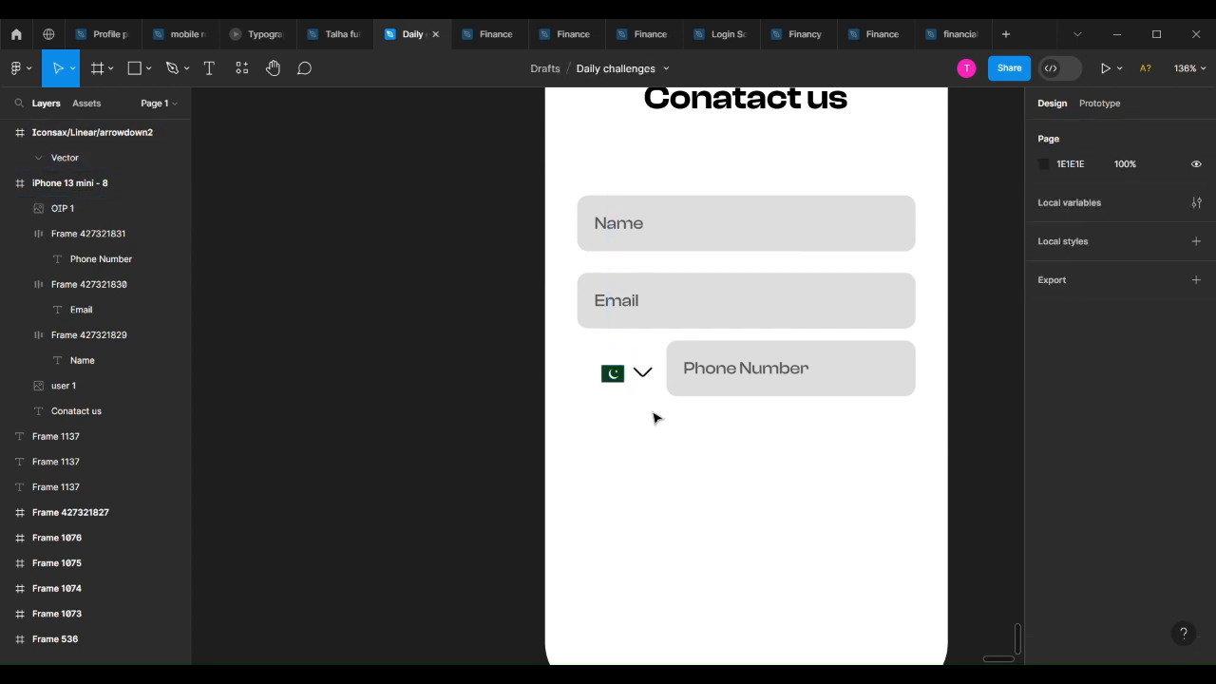
Resize the arrow-down icon to 16 by 16 and line it up vertically with the flag.
click(640, 368)
click(1167, 221)
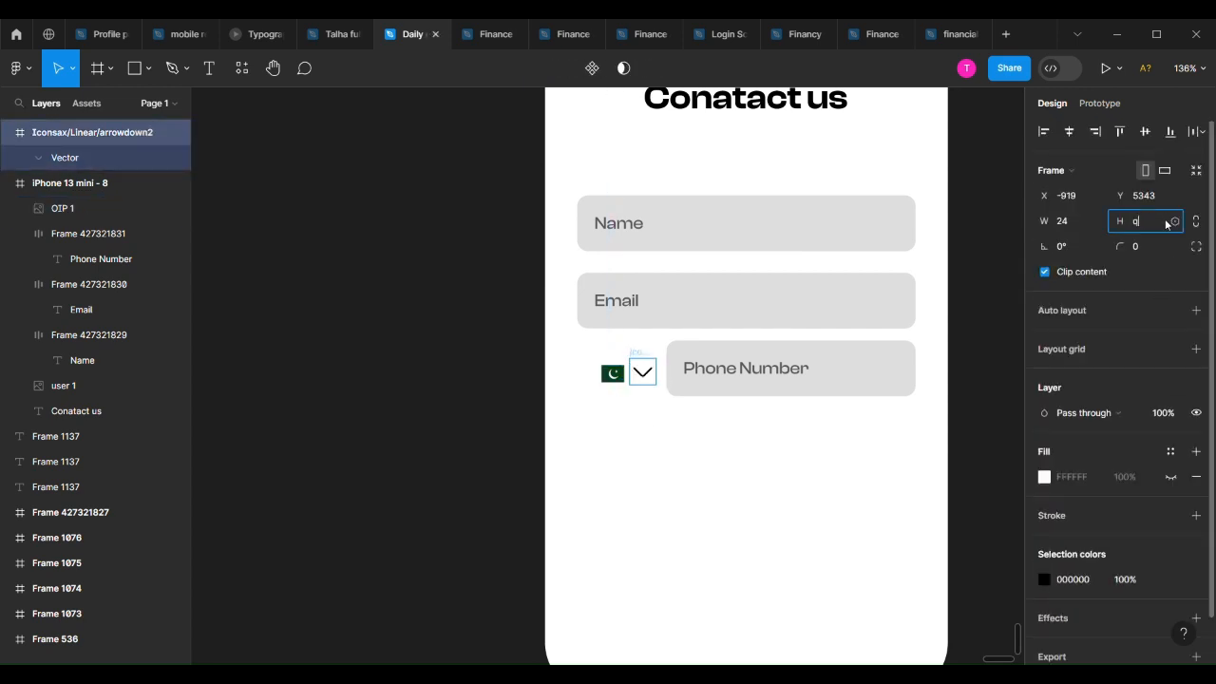
text(16)
key(Return)
click(1080, 225)
text(16)
key(Return)
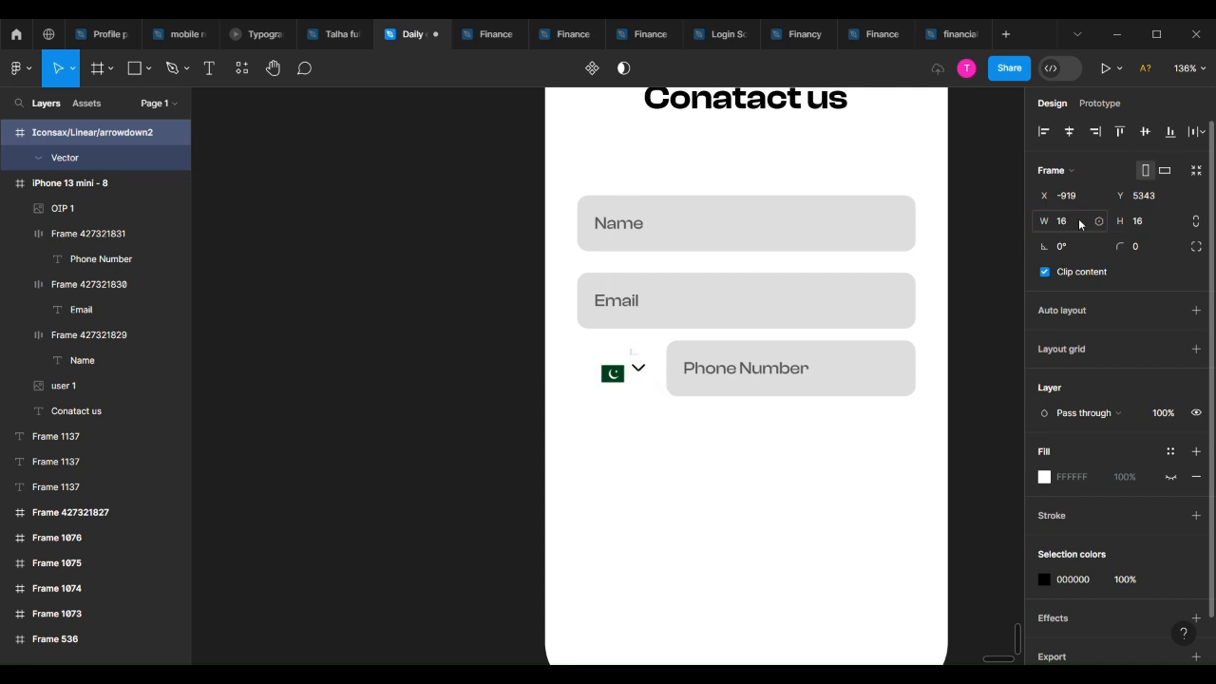
click(654, 434)
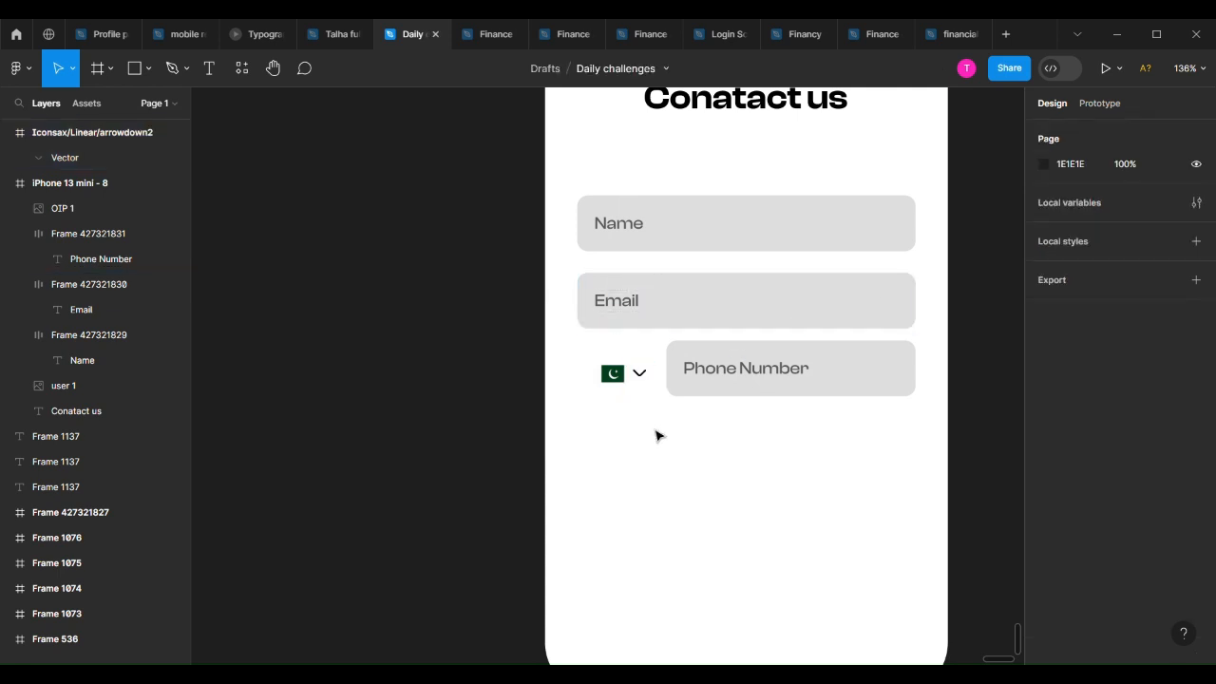
Try to combine the arrow's vector and the flag in an auto layout, and undo it.
scroll(695, 418, up, 1)
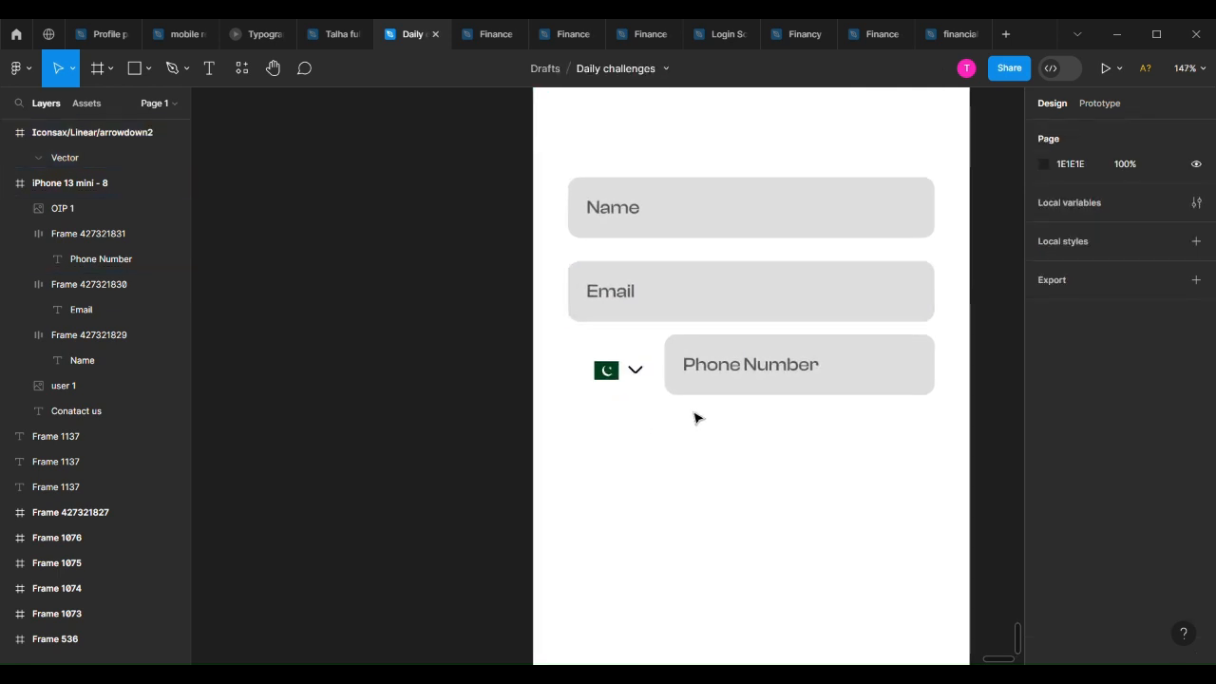
click(635, 369)
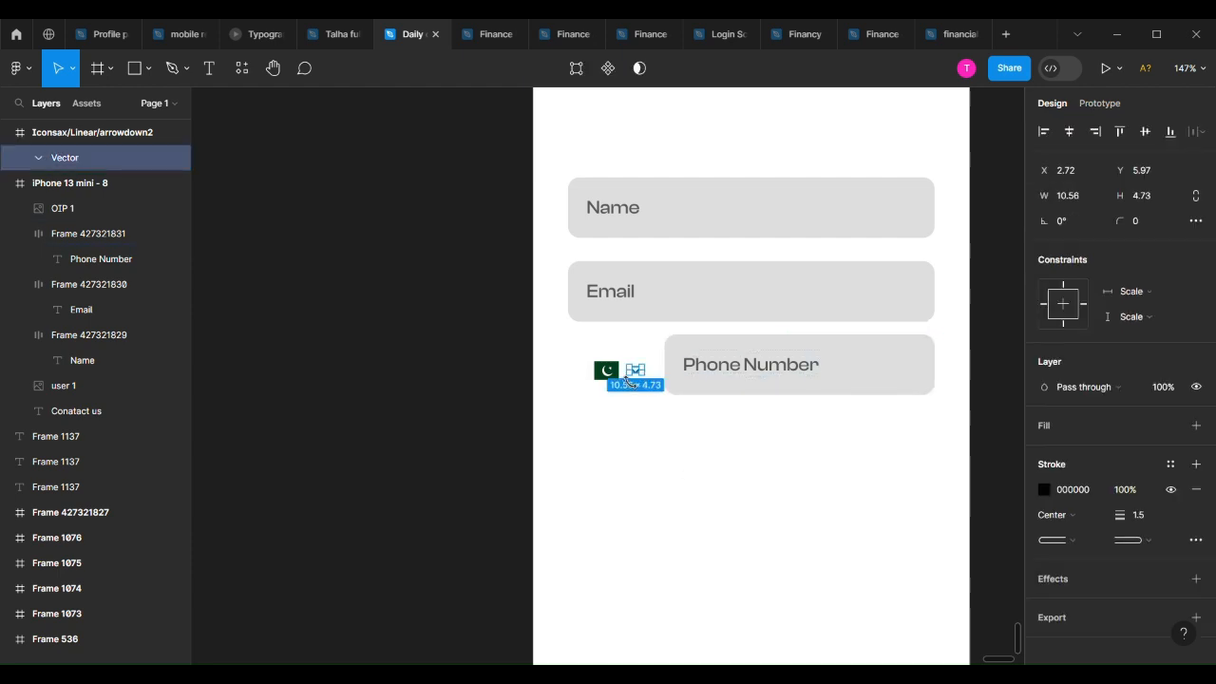
shift+click(607, 371)
key(shift+a)
key(ctrl+z)
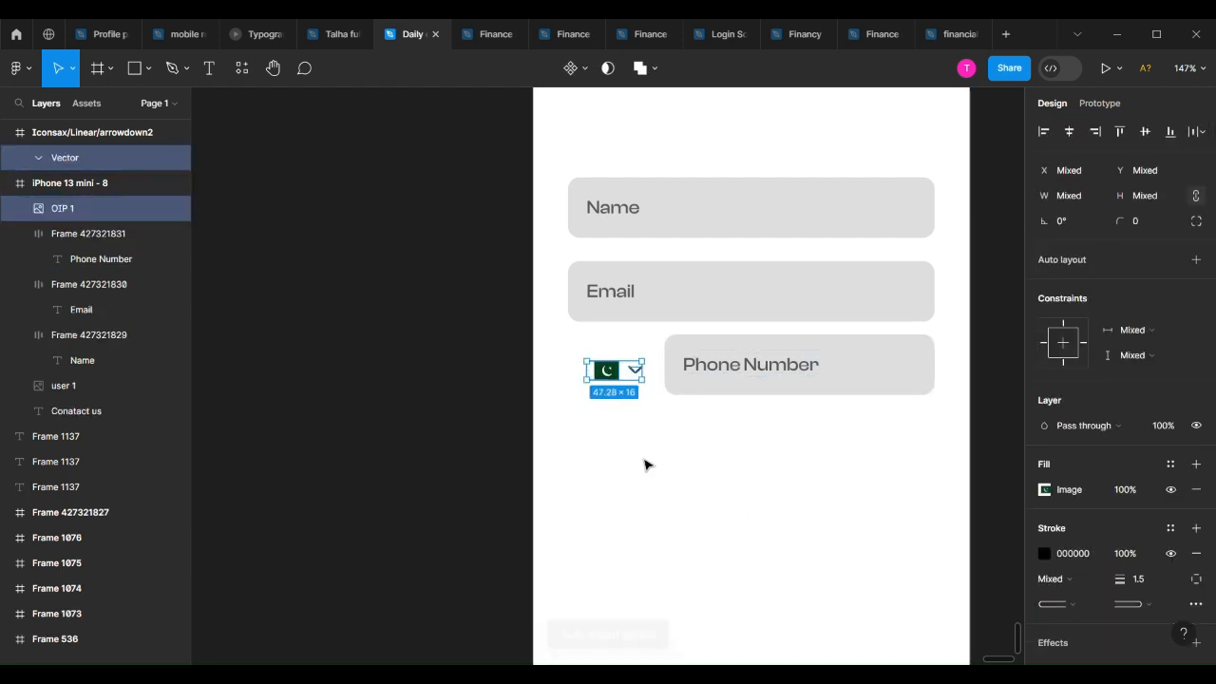
Group the flag image with the whole arrow-down icon frame.
click(639, 420)
scroll(639, 421, up, 1)
click(636, 365)
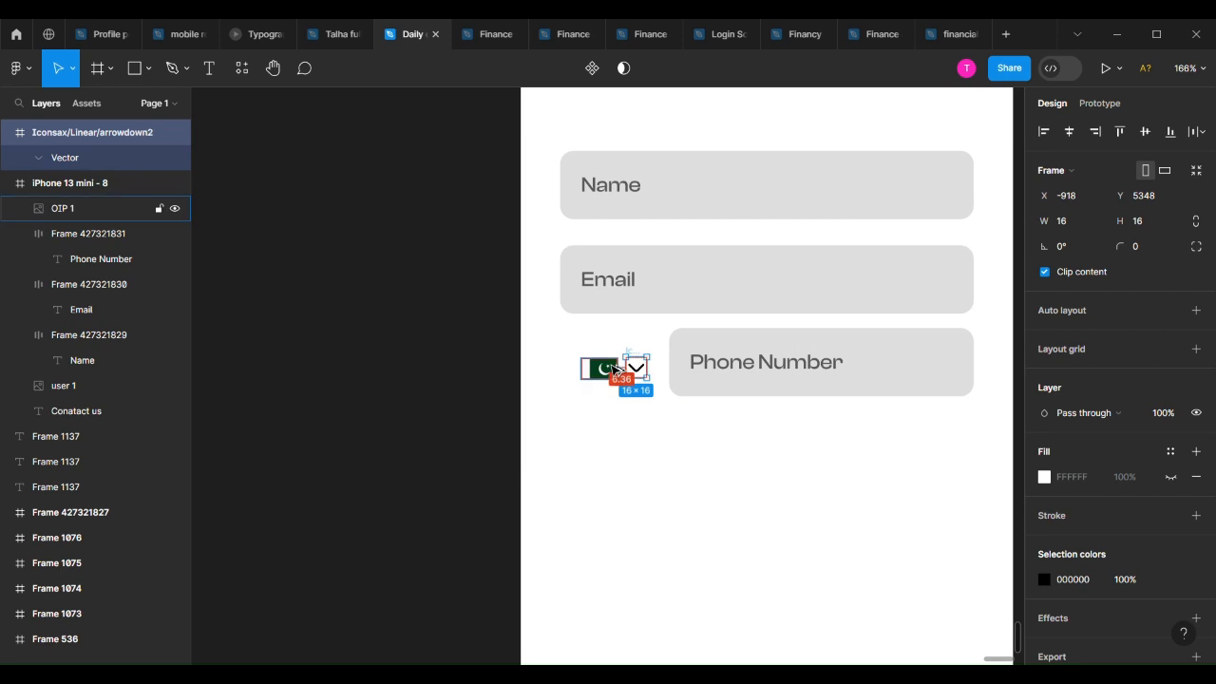
click(608, 369)
shift+click(638, 366)
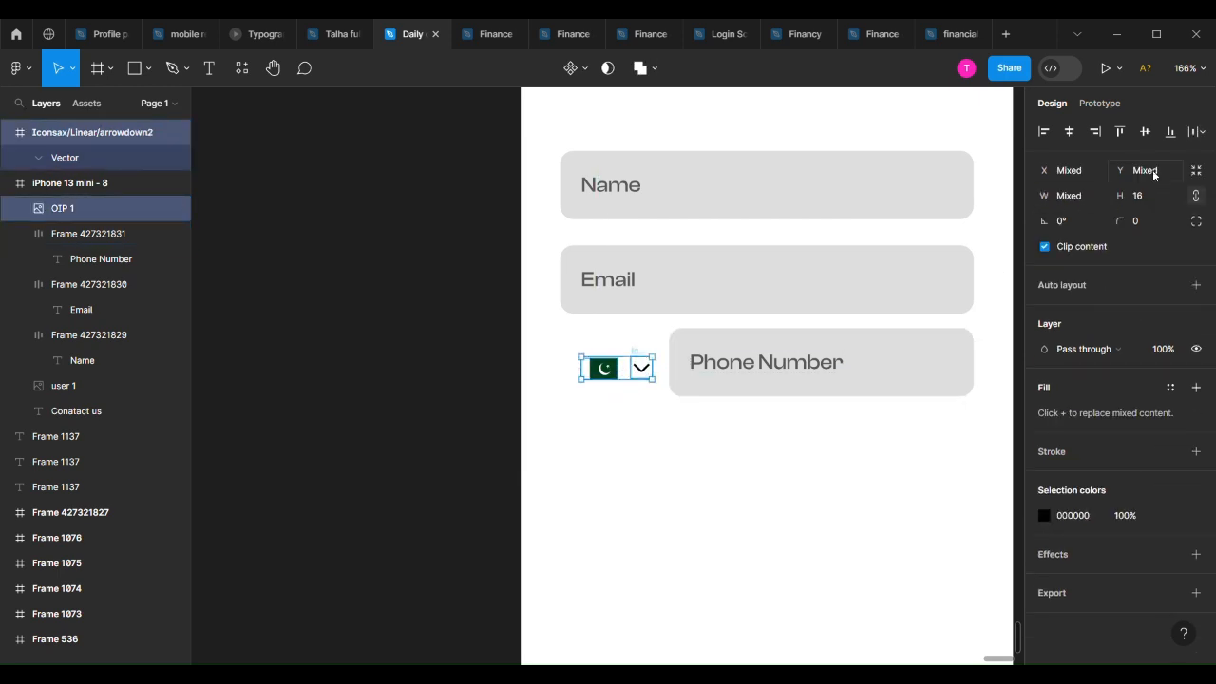
key(ctrl+g)
click(636, 465)
Remove the grey frame around the "Phone Number" text and move the text down to Y 502, level with the flag.
click(820, 388)
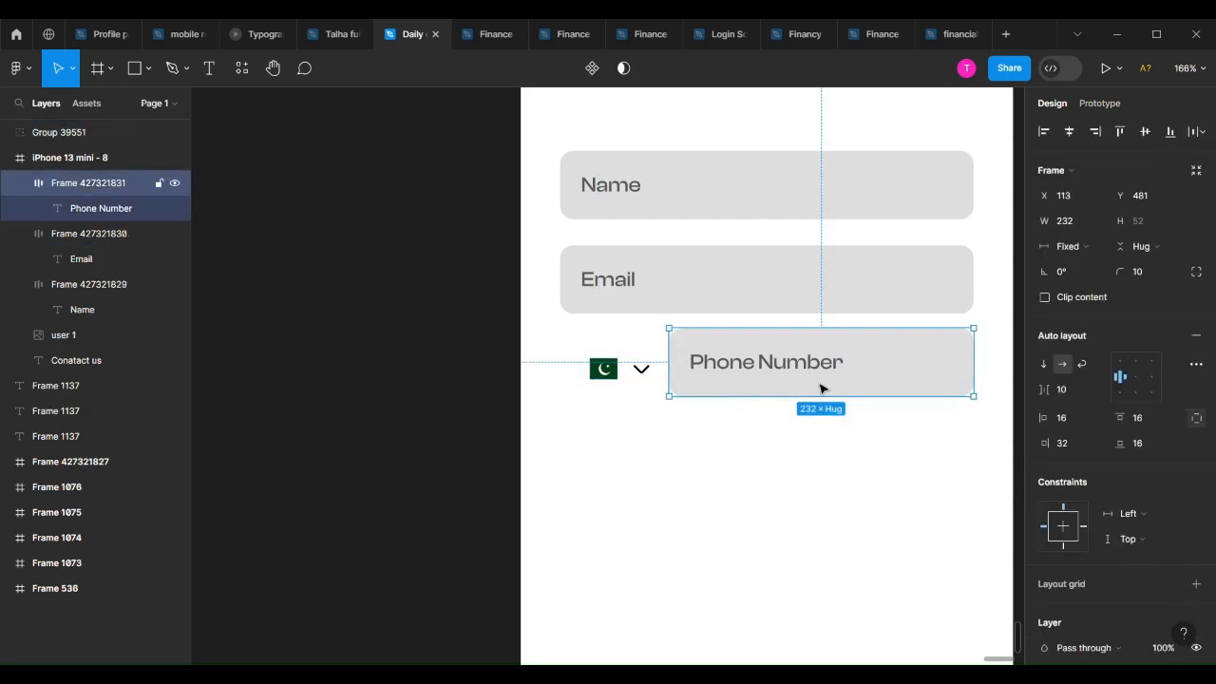
right_click(817, 389)
click(855, 374)
click(739, 367)
drag(738, 370, 738, 376)
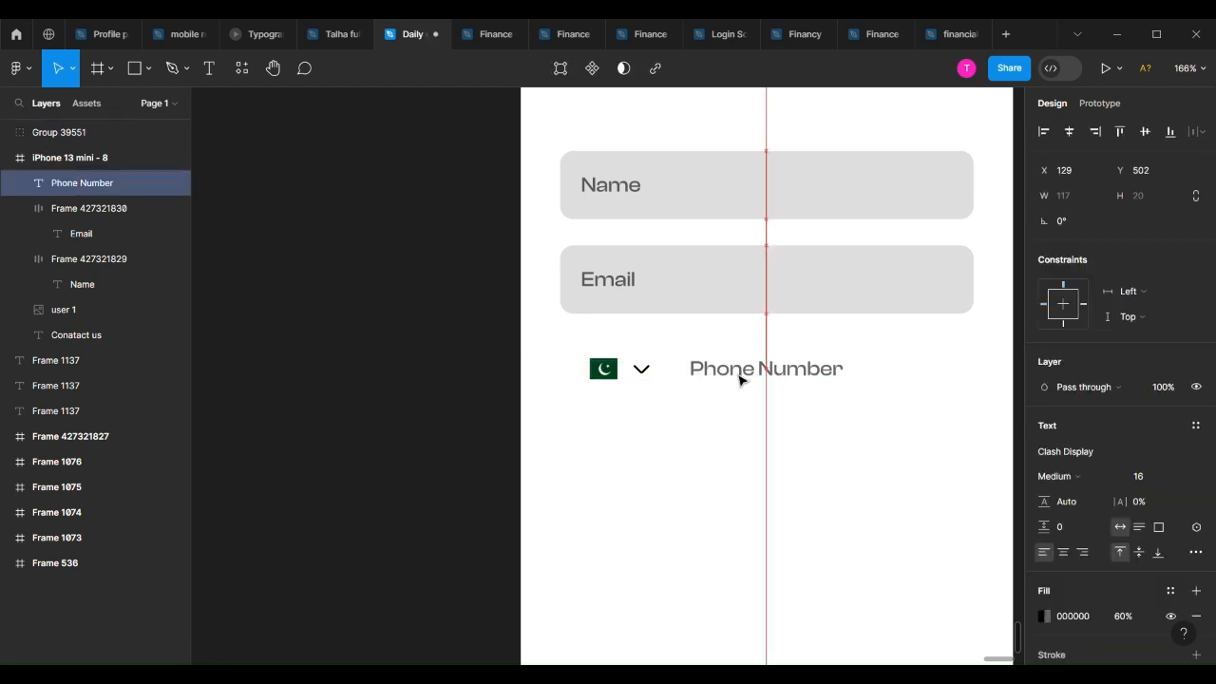
Combine the flag group and the "Phone Number" text in a horizontal auto layout and slightly increase its item spacing.
click(613, 370)
shift+click(724, 370)
key(shift+a)
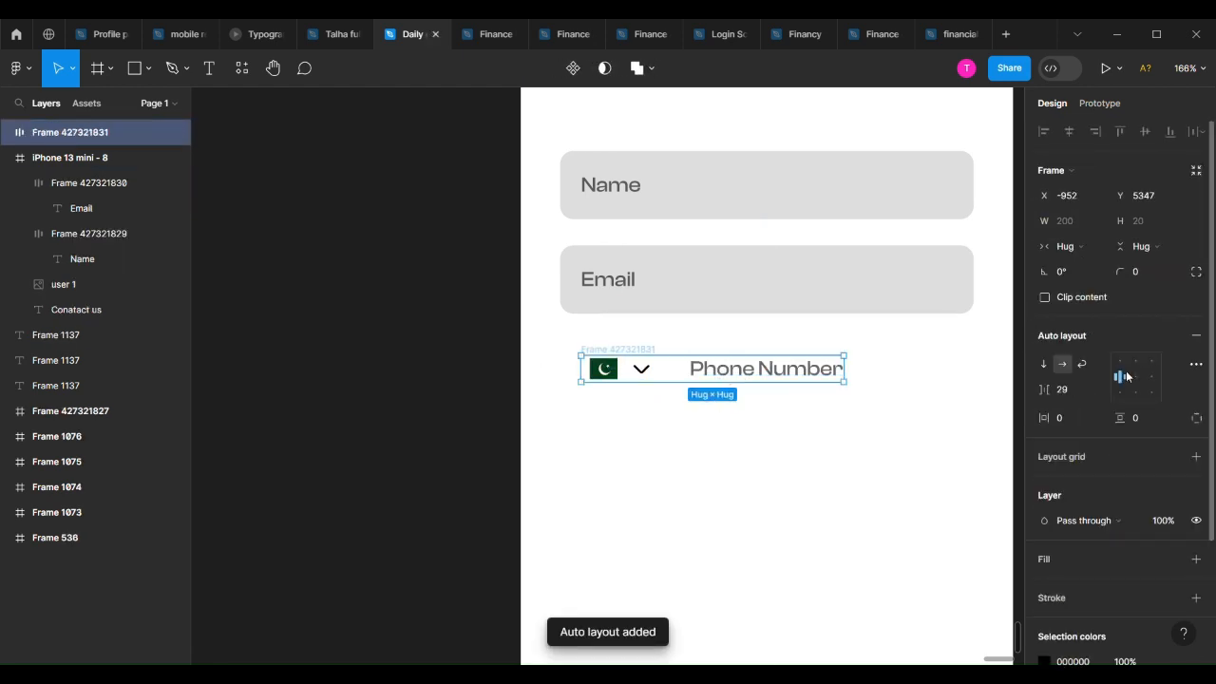
drag(1049, 390, 1059, 390)
Draw a rectangle below the phone row and set its width to 315, matching the Email field.
click(796, 288)
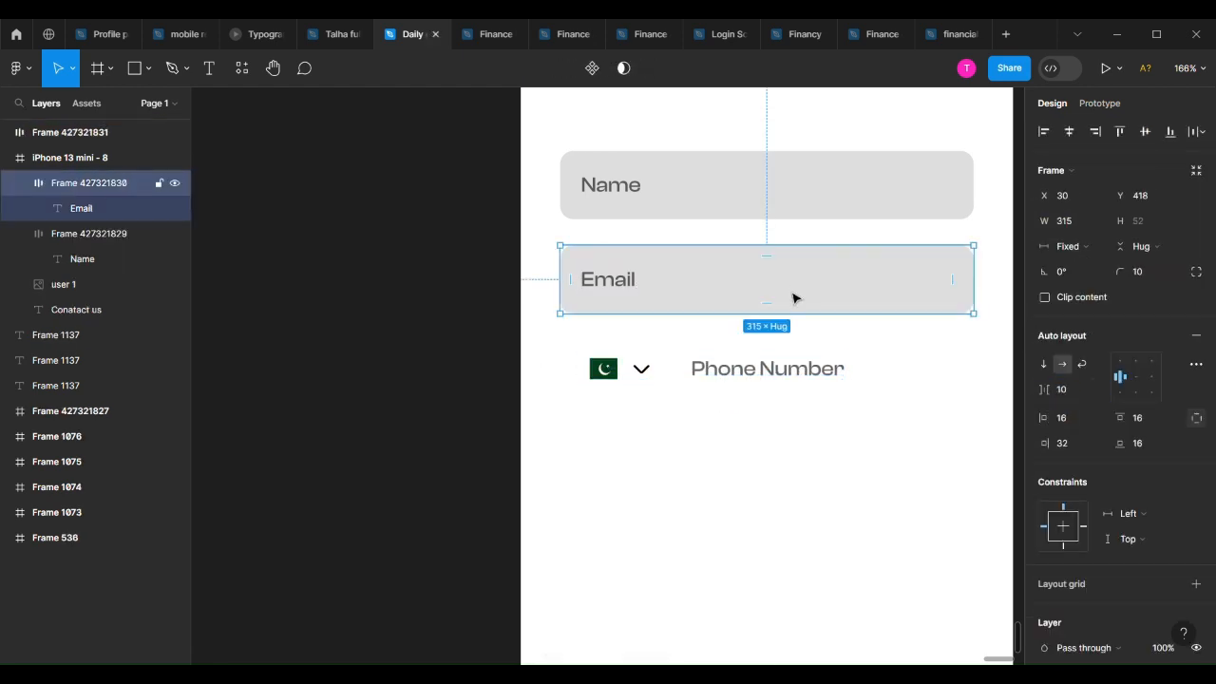
key(r)
drag(655, 454, 729, 506)
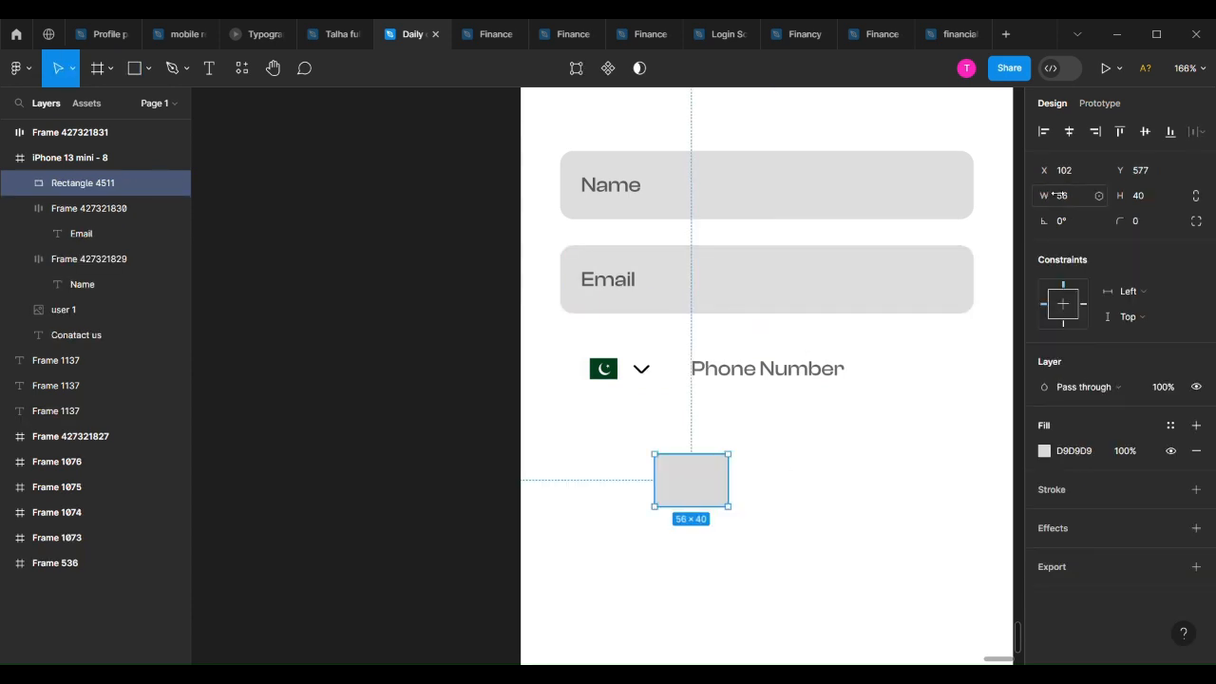
click(1061, 196)
text(315)
key(Return)
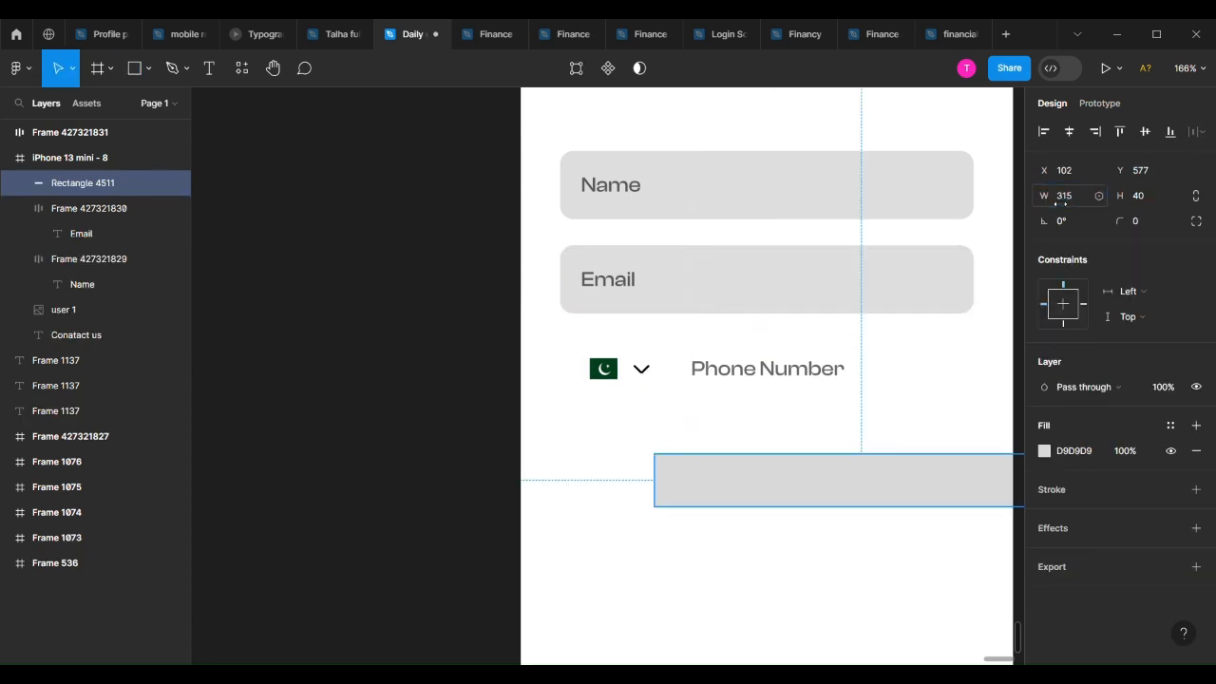
Set the rectangle's height to 52 and move it to X 21, Y 535, just below the phone row.
click(1137, 195)
text(52)
key(Return)
drag(817, 515, 709, 460)
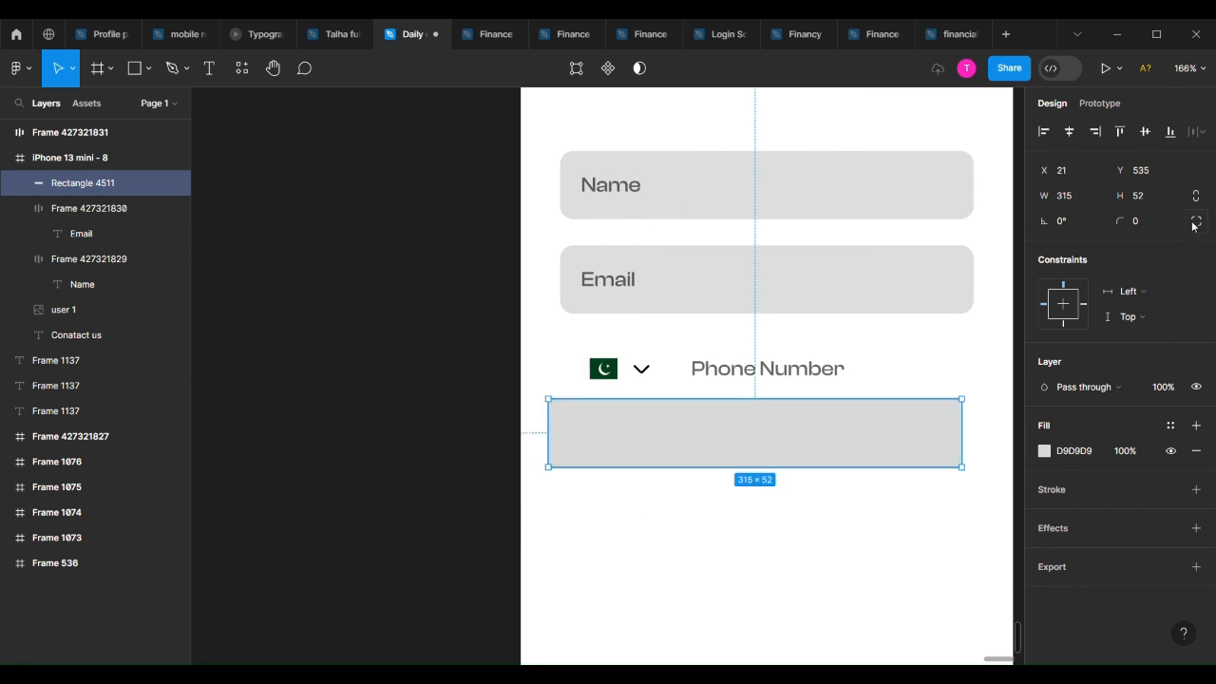
Round the grey rectangle's corners with a radius of 10.
click(1157, 224)
text(10)
key(Return)
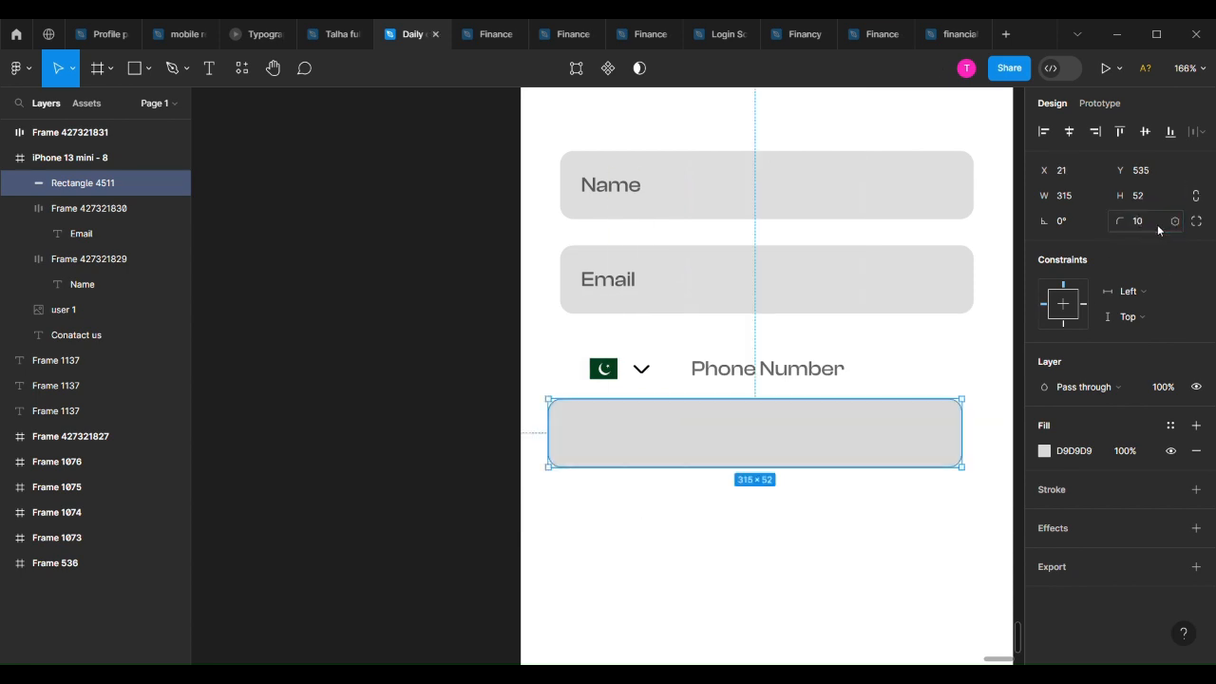
Move the flag and "Phone Number" row onto the rectangle, 16 from its left edge.
click(703, 378)
drag(662, 377, 652, 443)
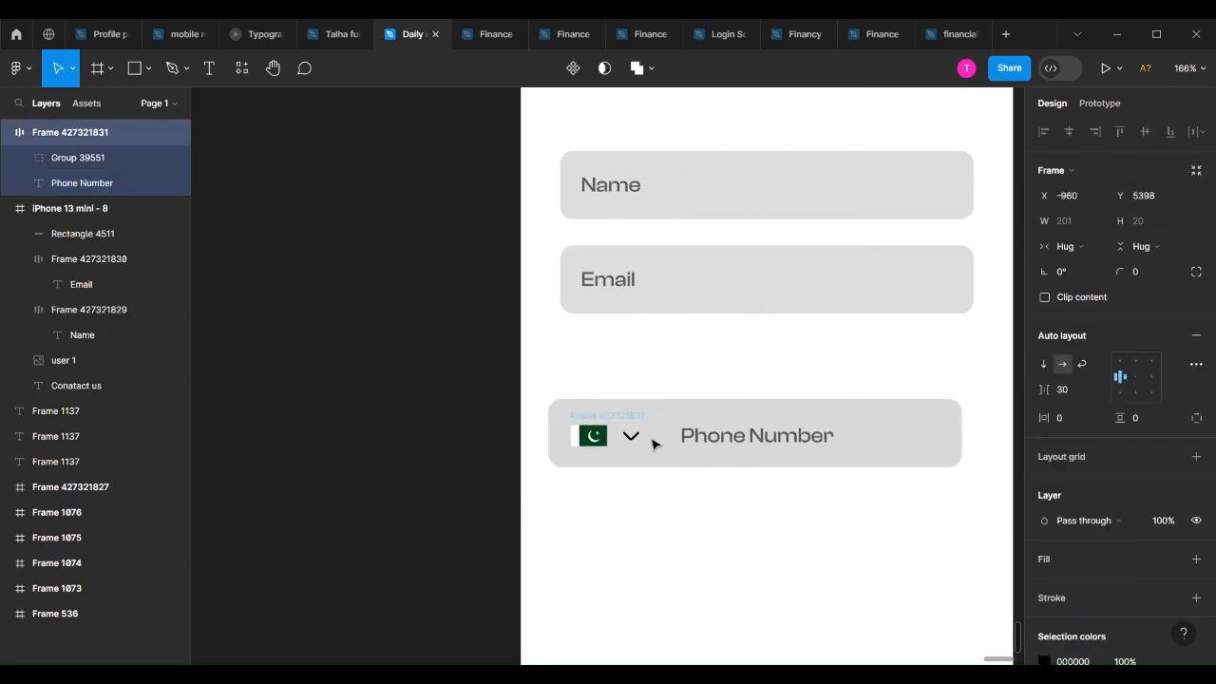
click(149, 284)
click(570, 410)
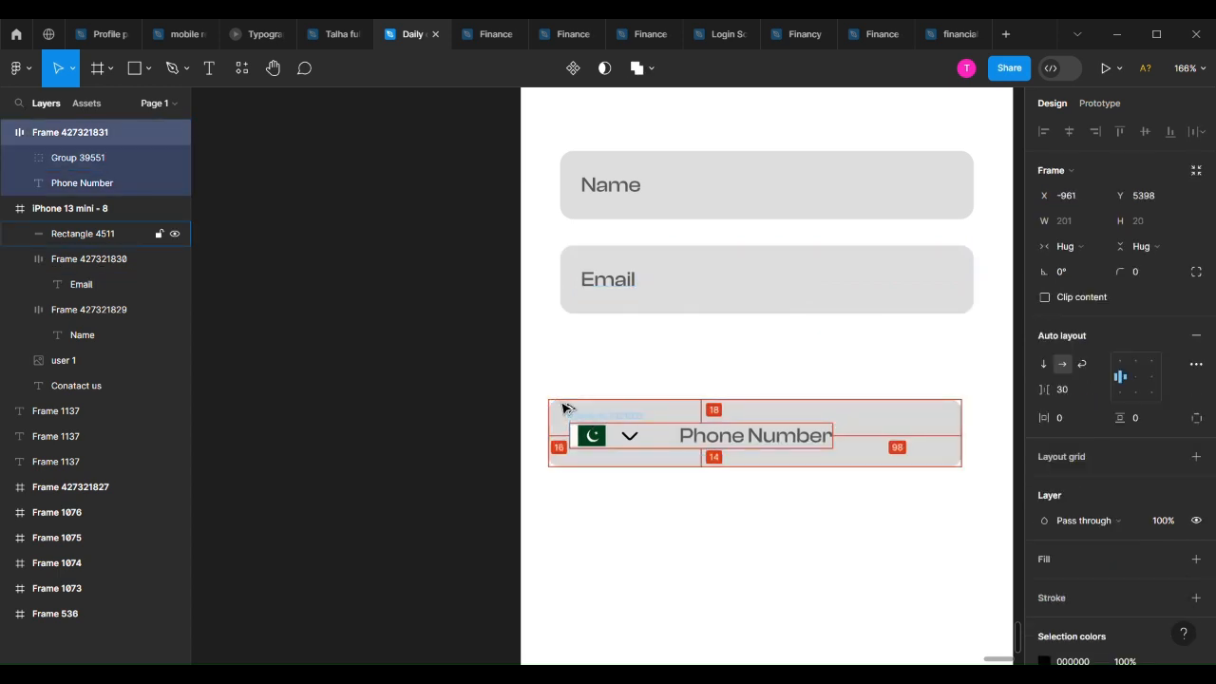
click(573, 407)
click(593, 428)
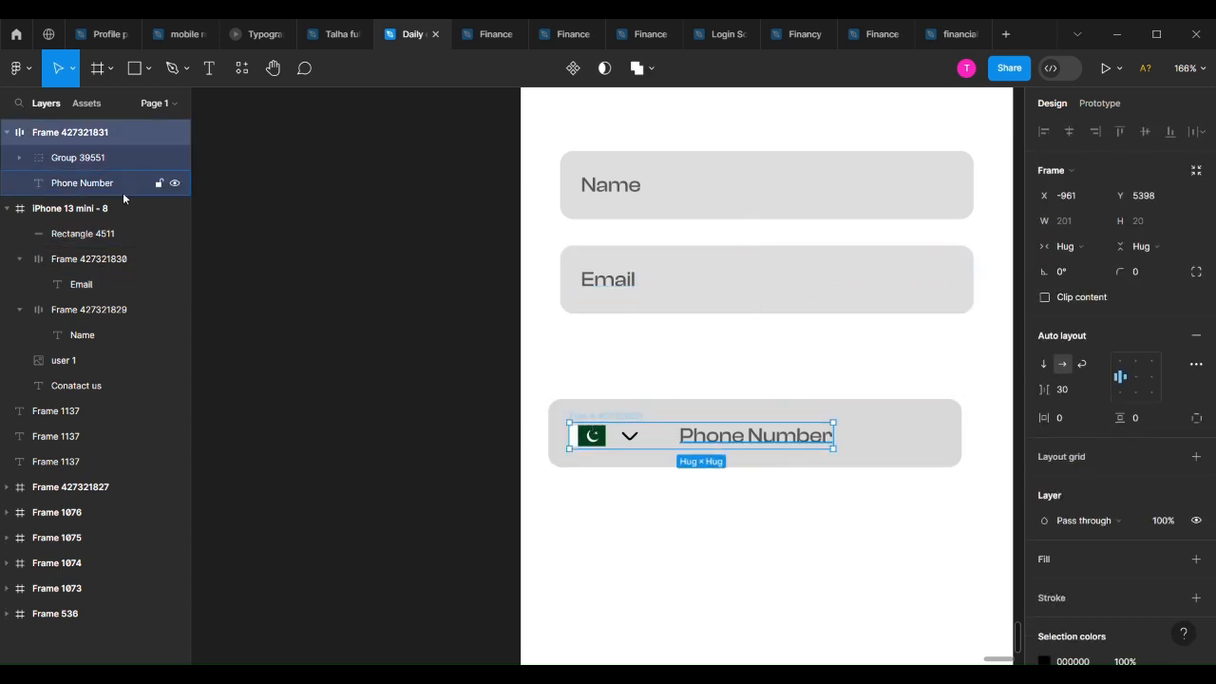
Nest the phone row in the iPhone 13 mini - 8 frame and align its vertical centre with the rectangle.
click(9, 133)
drag(17, 134, 21, 172)
shift+click(67, 183)
click(1069, 131)
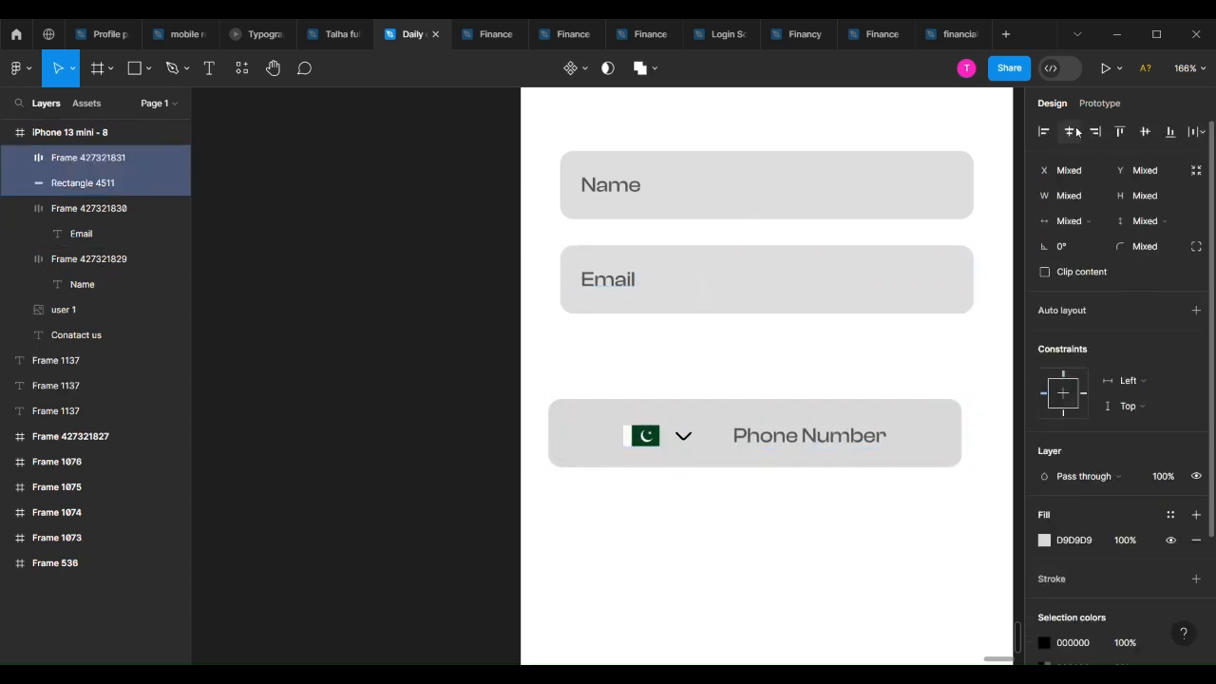
key(ctrl+z)
click(1144, 130)
click(785, 505)
Ungroup the phone row so the flag group and "Phone Number" text are separate layers.
right_click(679, 432)
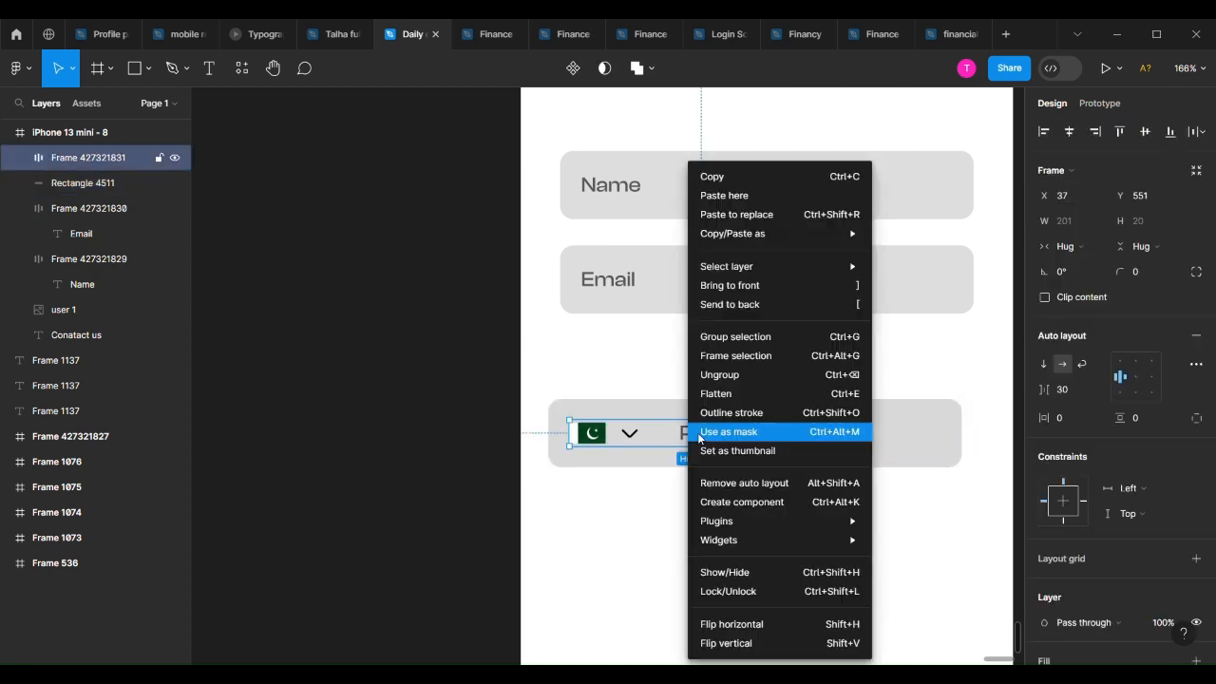
click(725, 388)
right_click(708, 380)
click(644, 515)
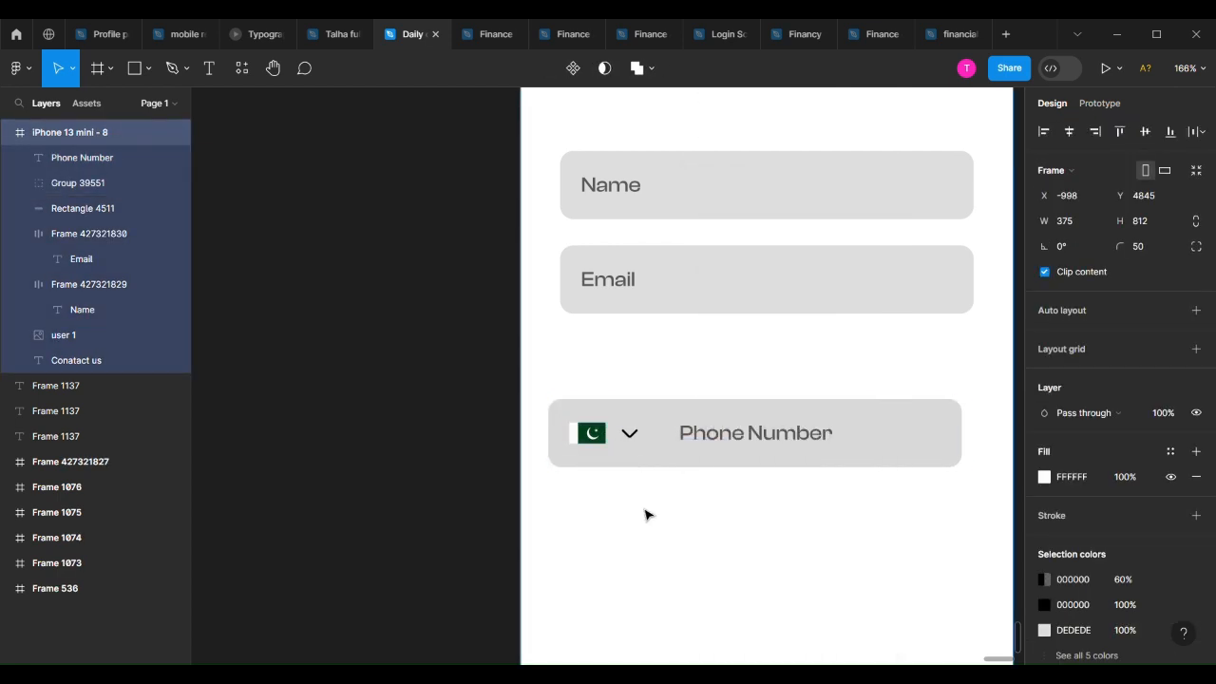
Draw a vertical line 52 long across the rectangle at X 105, Y 535, between the chevron and "Phone Number".
key(l)
drag(663, 400, 662, 466)
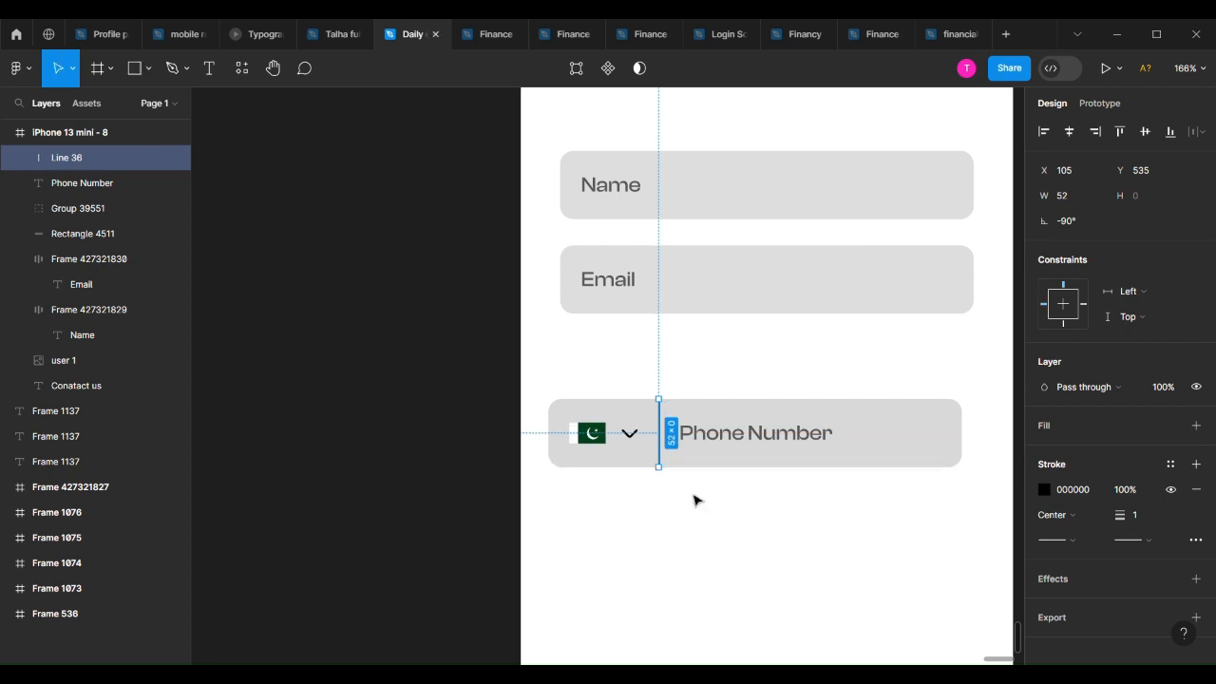
click(696, 505)
Set the divider line's stroke colour to light grey C6C6C6.
scroll(675, 483, up, 3)
click(655, 450)
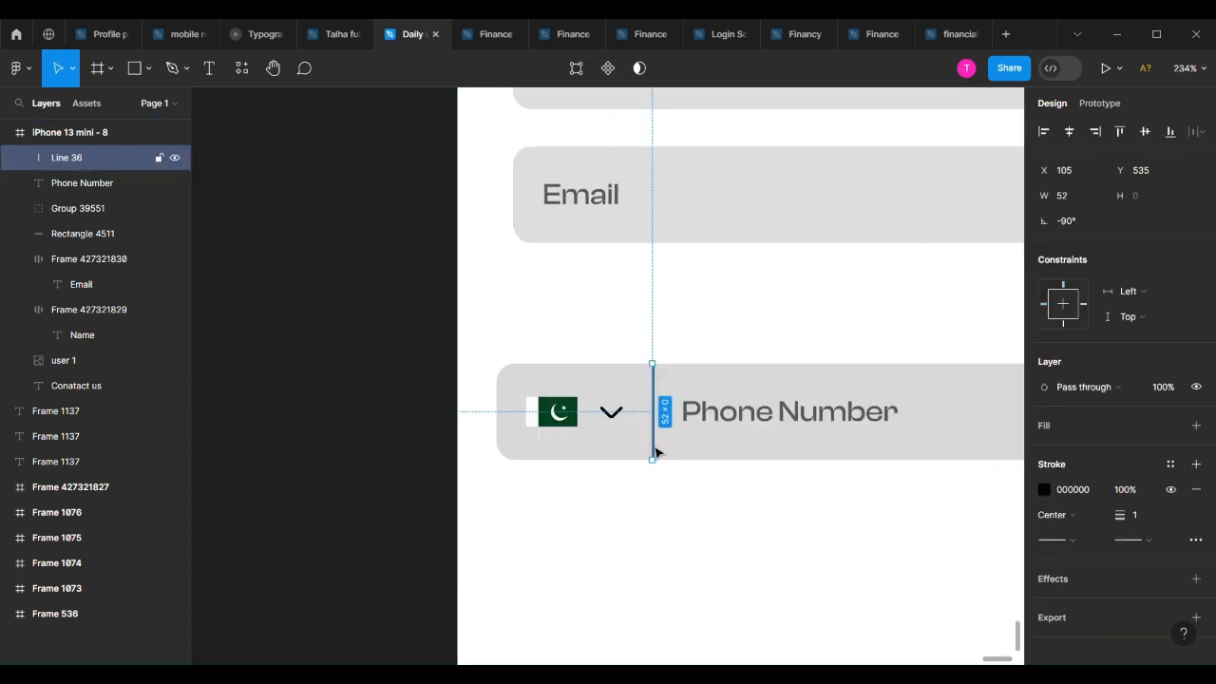
click(1044, 490)
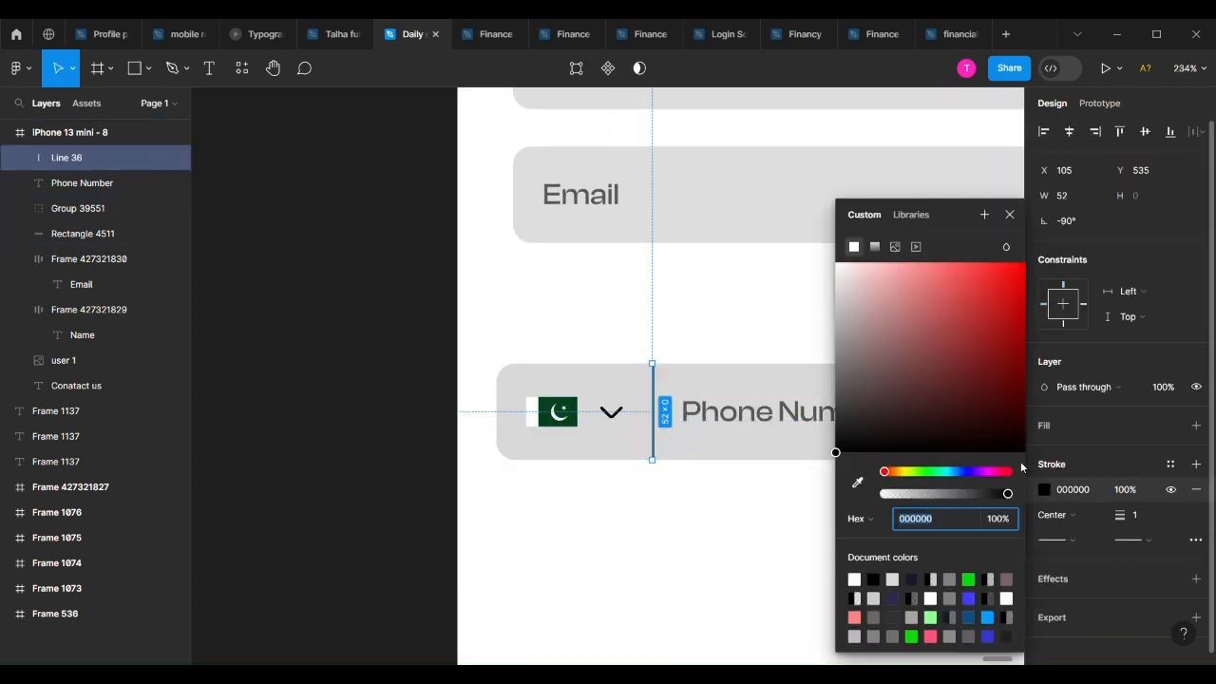
mouse_move(837, 361)
mouse_down()
mouse_move(822, 339)
mouse_move(829, 304)
mouse_up()
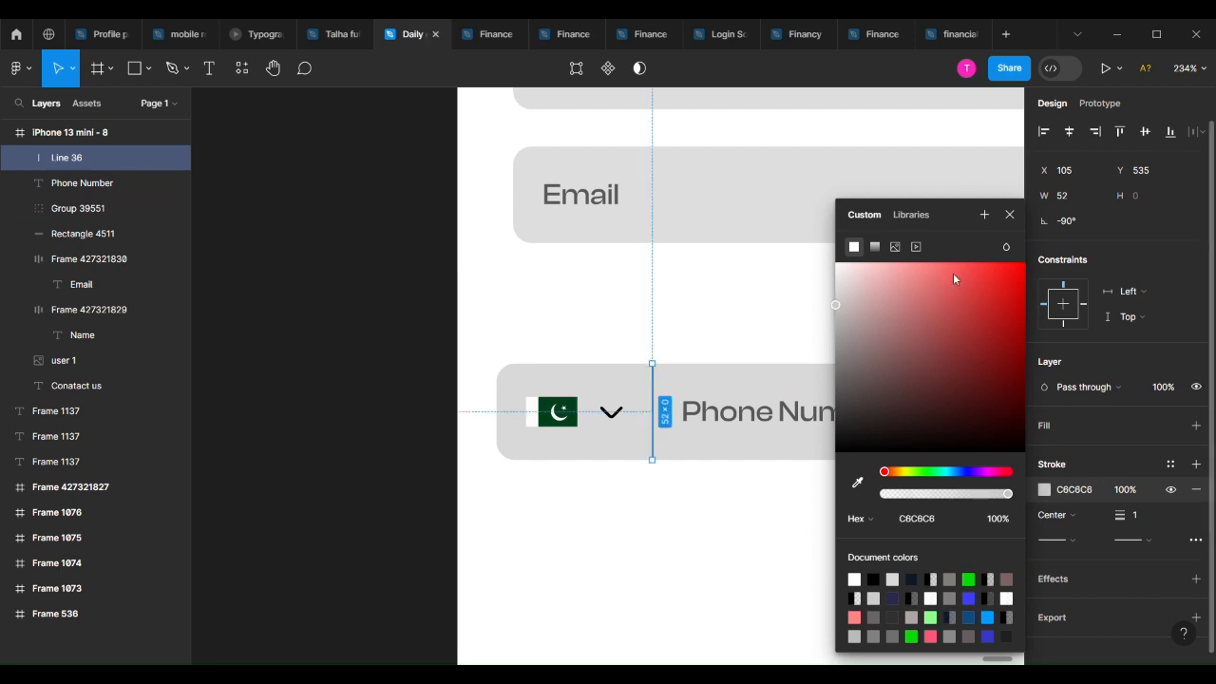
key(Escape)
key(Escape)
scroll(656, 454, down, 5)
scroll(748, 539, up, 4)
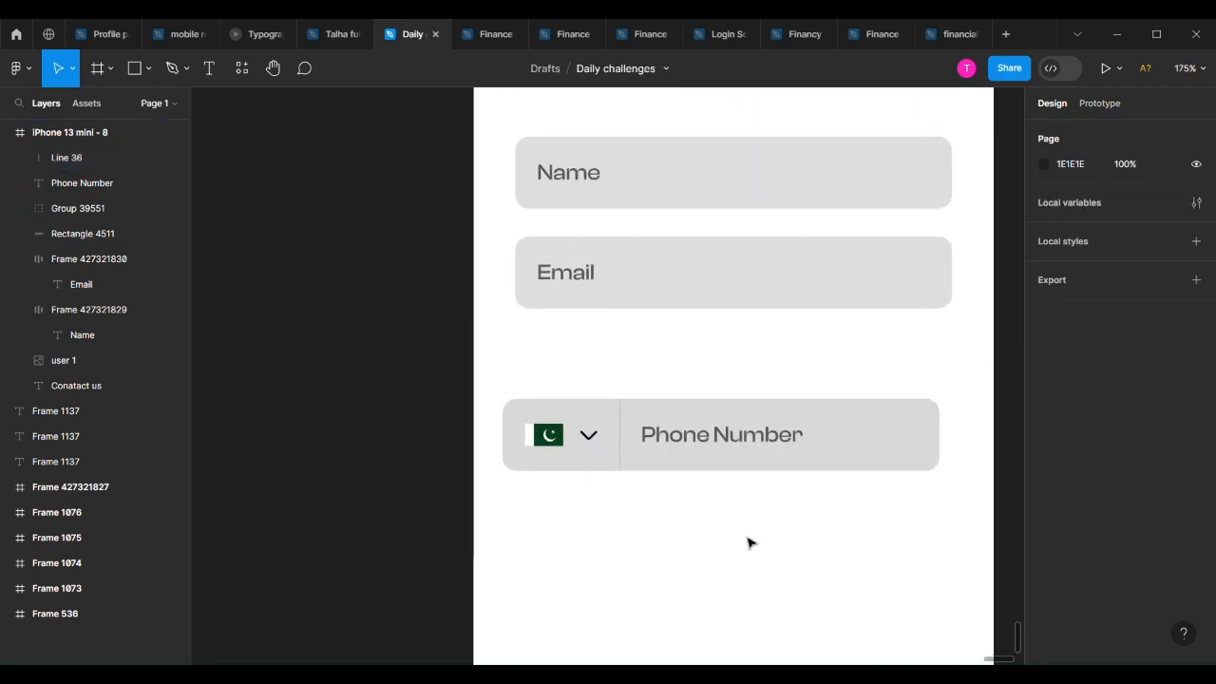
Enclose the rectangle, divider line, flag group and "Phone Number" text in one frame.
click(654, 454)
shift+click(623, 438)
shift+click(570, 440)
shift+click(671, 442)
key(ctrl+alt+g)
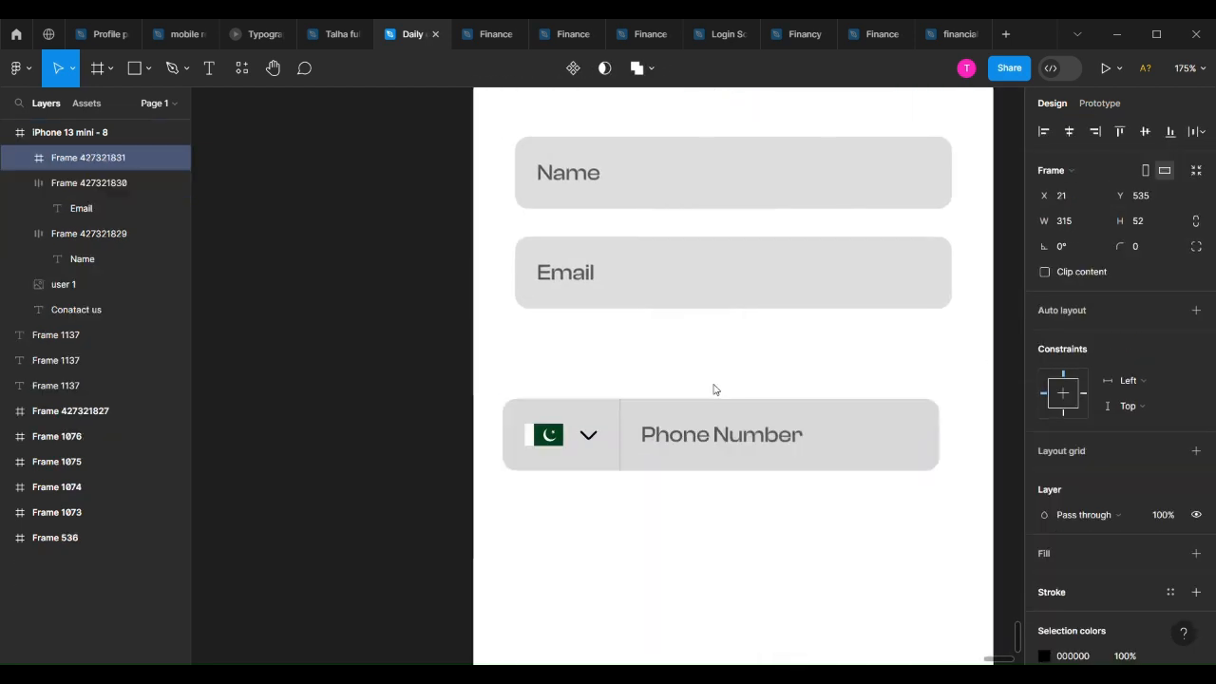
Move the phone field frame to X 30, Y 490, aligned with the Email field and 20 below it.
drag(680, 443, 692, 378)
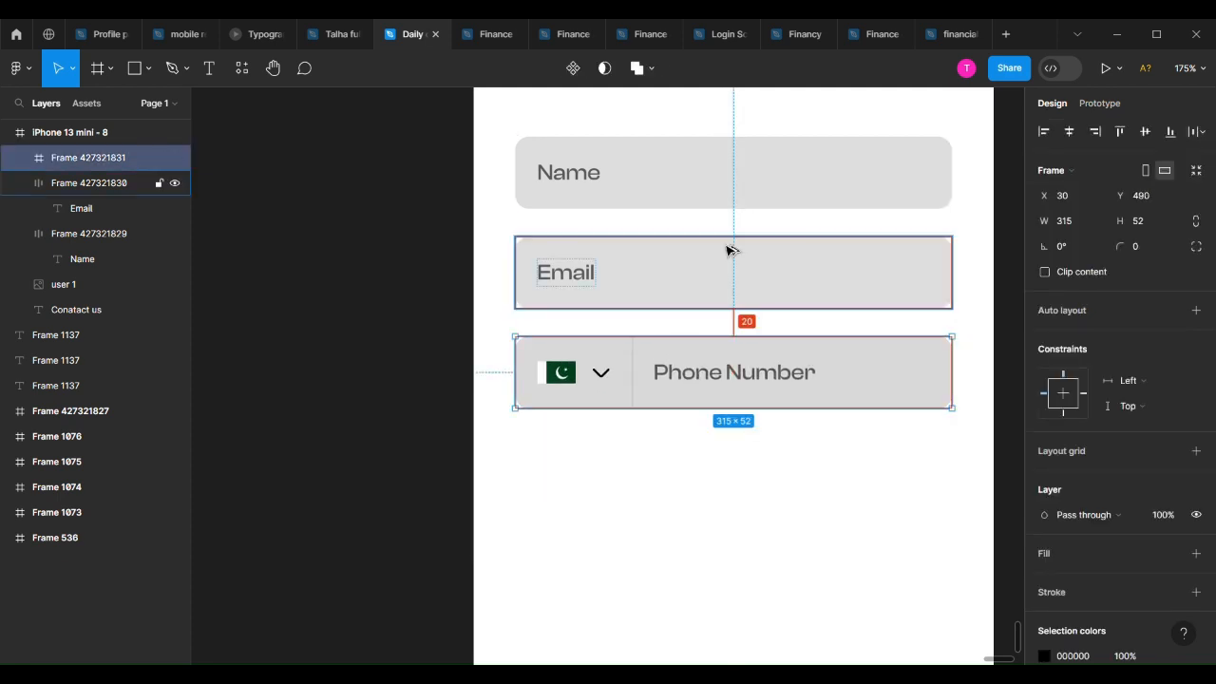
click(757, 499)
scroll(759, 508, down, 5)
scroll(763, 523, up, 1)
scroll(766, 546, down, 1)
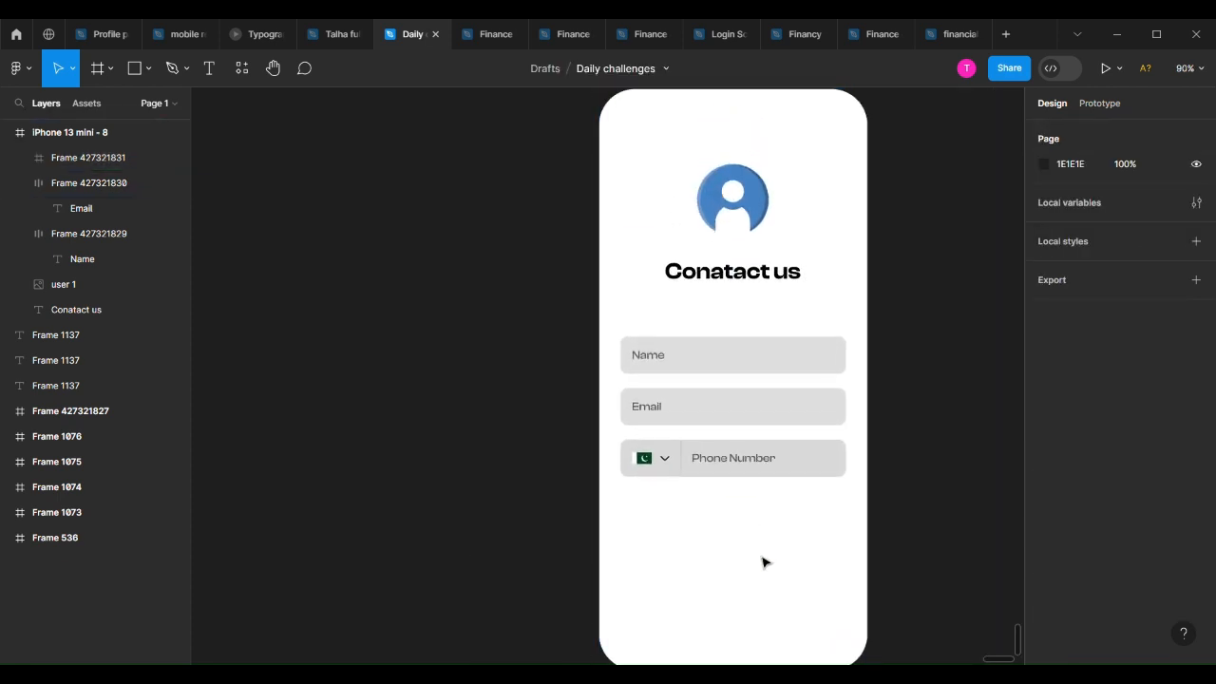
Add the text "Try for free" near the bottom of the phone screen, below the fields.
key(t)
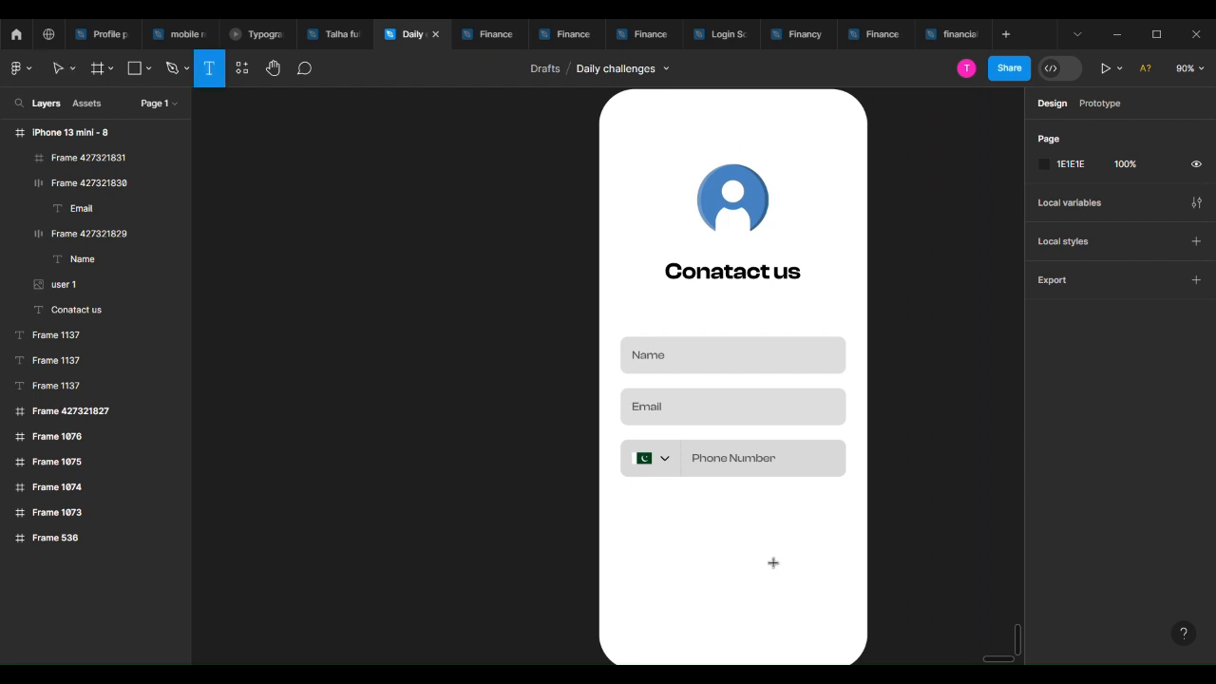
click(697, 571)
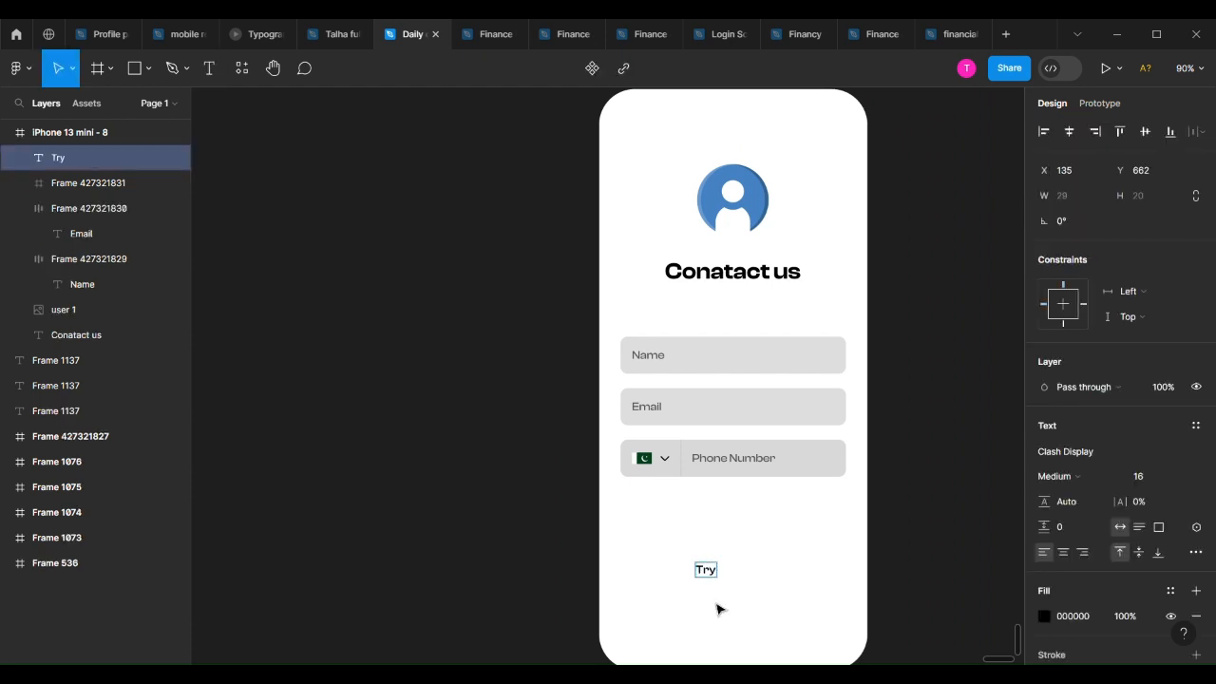
key(Escape)
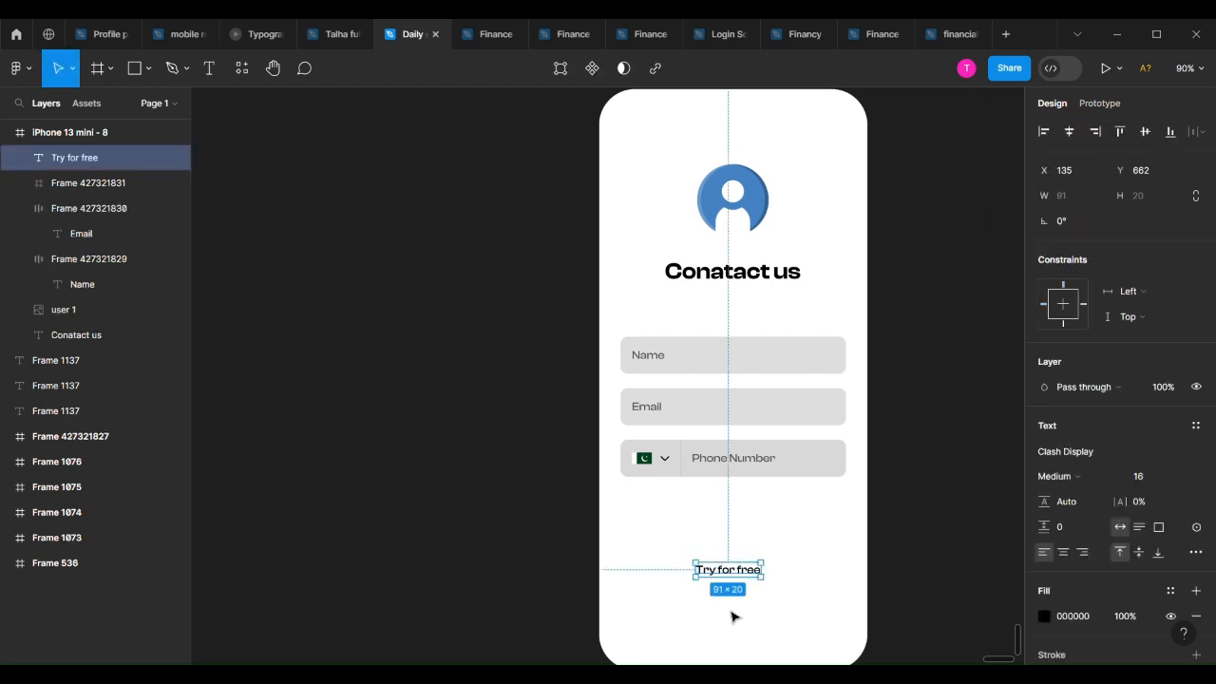
Wrap "Try for free" in an auto layout with vertical padding 16 and horizontal padding 32, and move it to X 114, Y 686.
key(shift+a)
text(16)
key(Return)
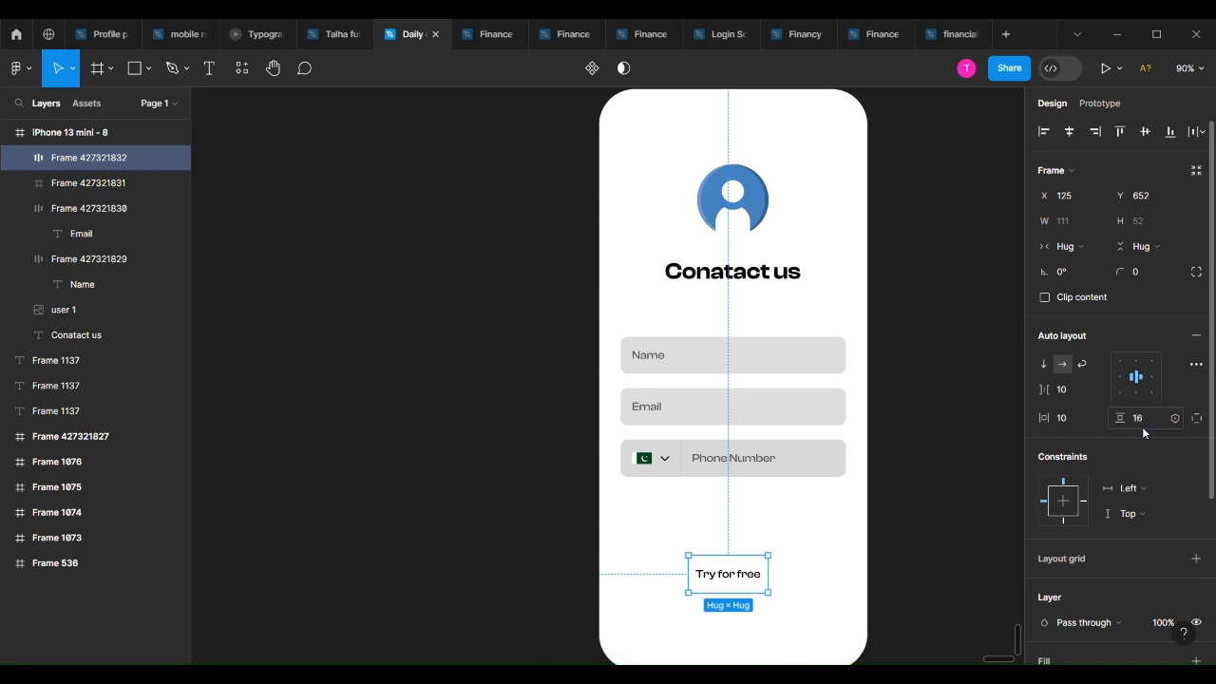
click(1082, 418)
text(32)
key(Return)
drag(760, 590, 752, 614)
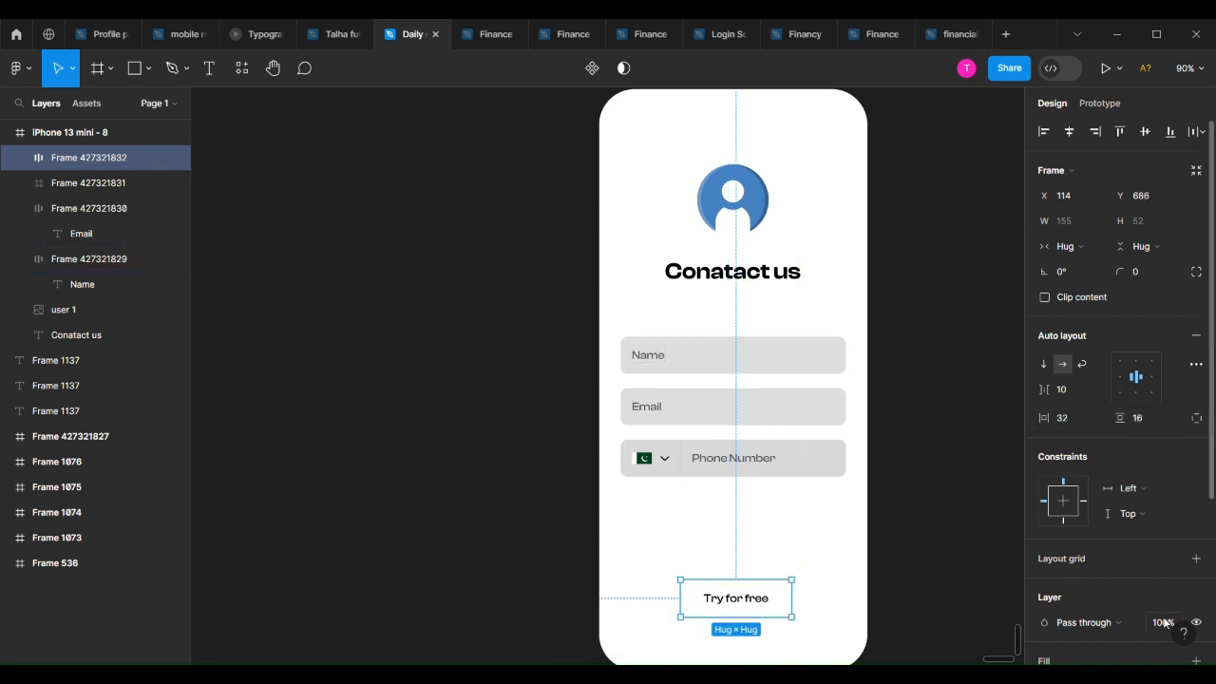
Fill the button with blue 4482C3 and make its "Try for free" text white.
scroll(1045, 528, down, 3)
scroll(792, 239, down, 1)
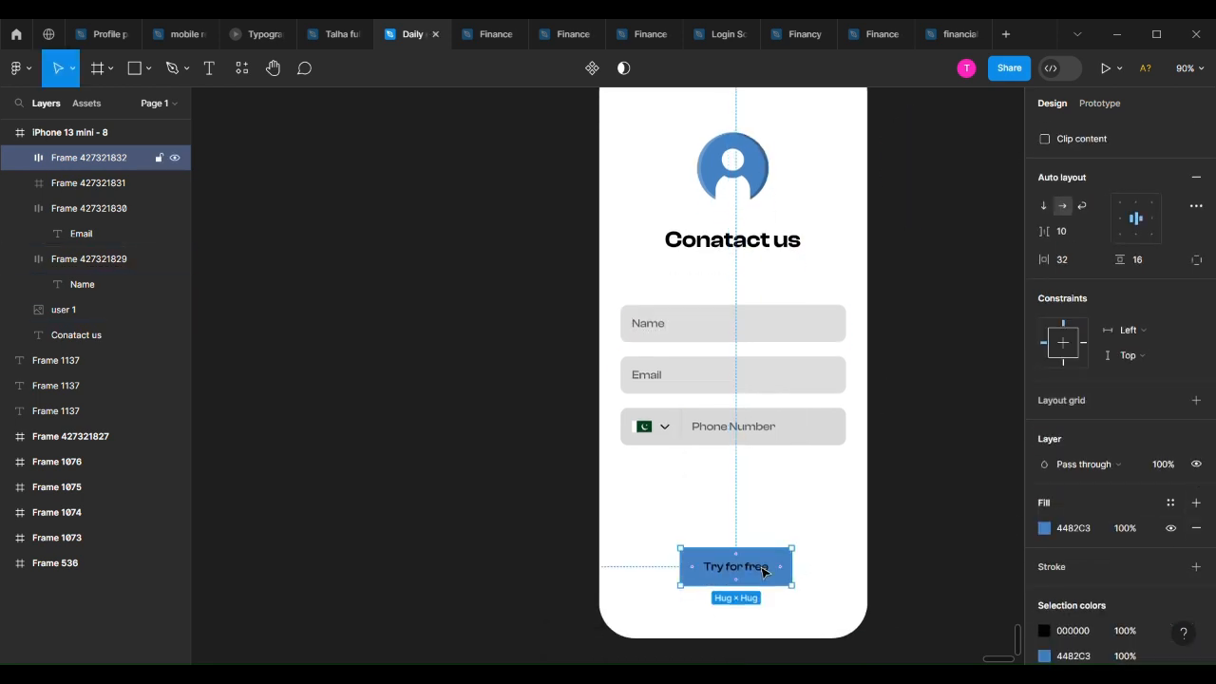
double_click(737, 566)
click(1045, 489)
click(605, 439)
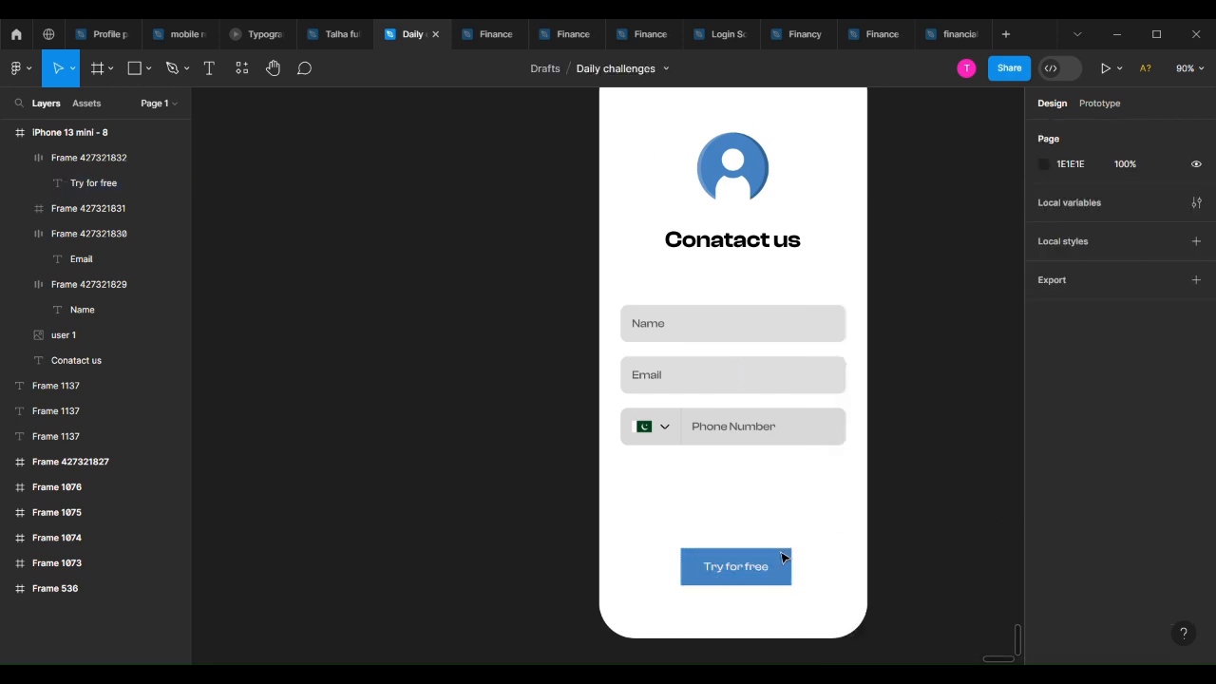
Widen the "Try for free" button to 315 at X 30, matching the fields, with a corner radius of 10.
drag(784, 558, 847, 570)
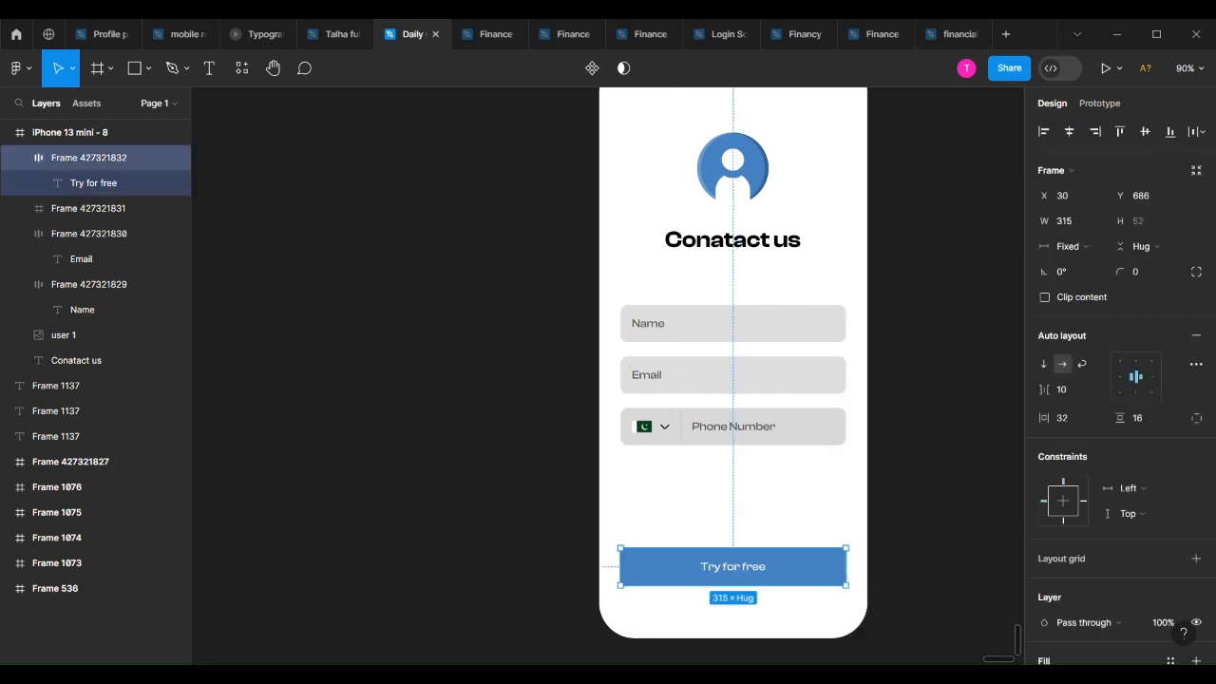
click(975, 418)
scroll(957, 458, down, 2)
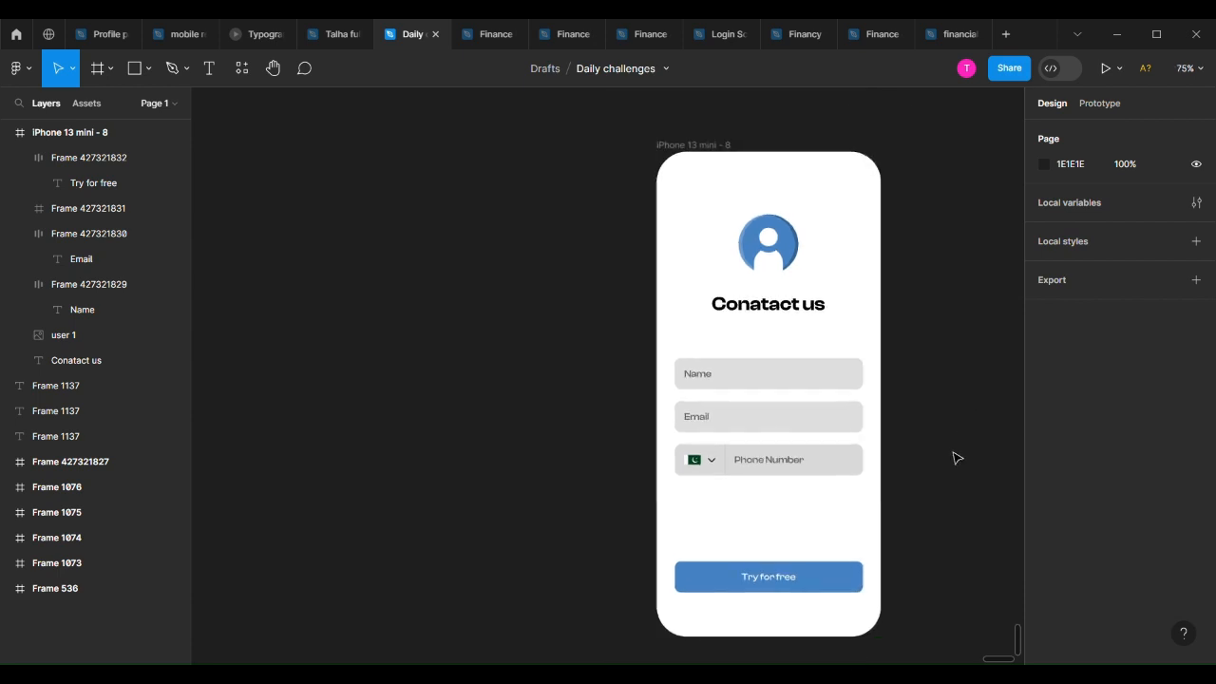
scroll(957, 458, right, 1)
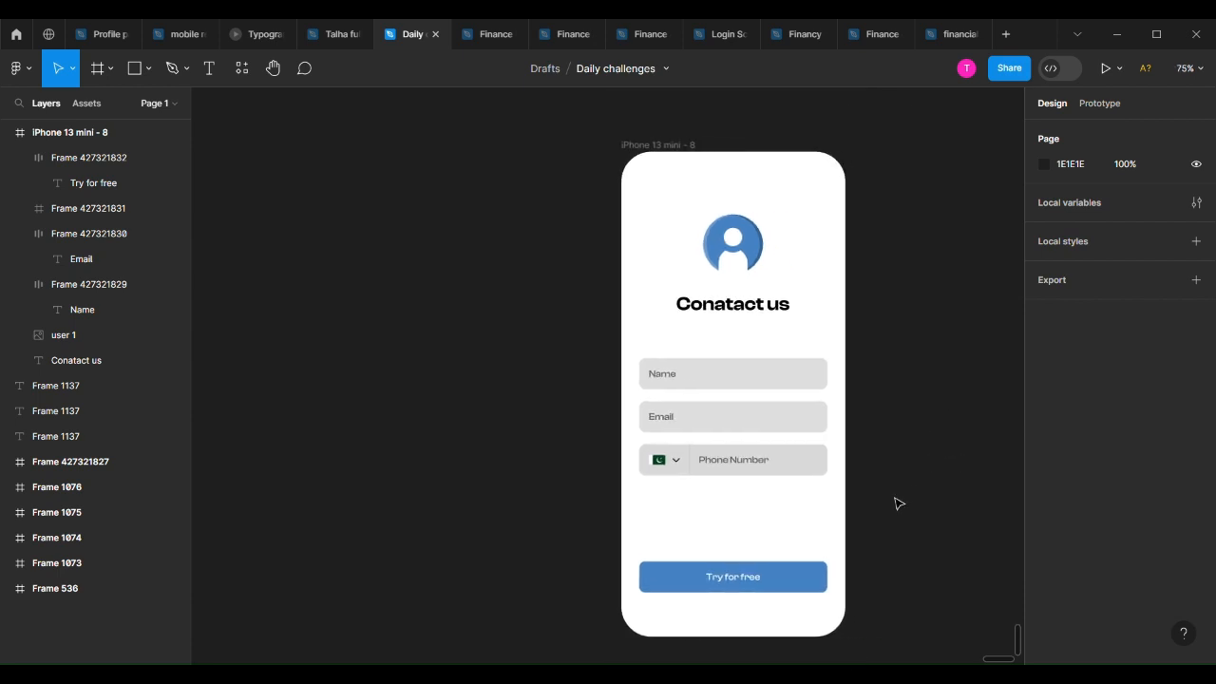
Add the text "Get free two weeks trial" at 60% opacity and centre it just above the "Try for free" button.
key(t)
click(706, 541)
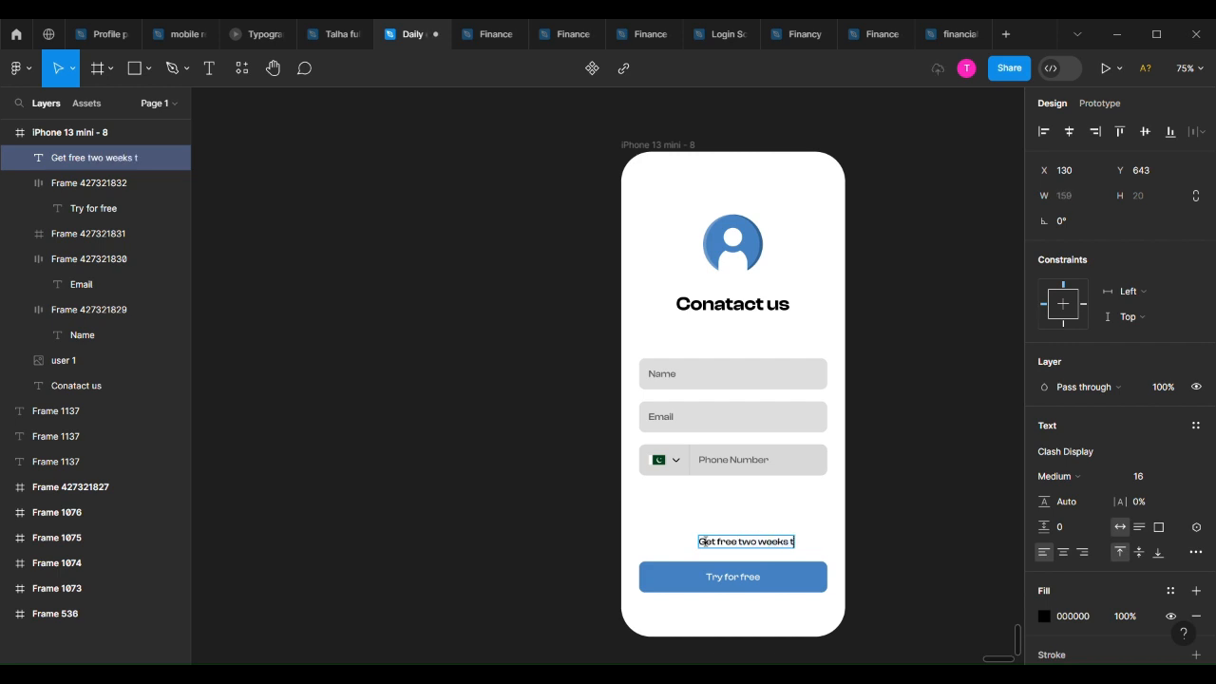
key(Escape)
click(1114, 613)
text(6)
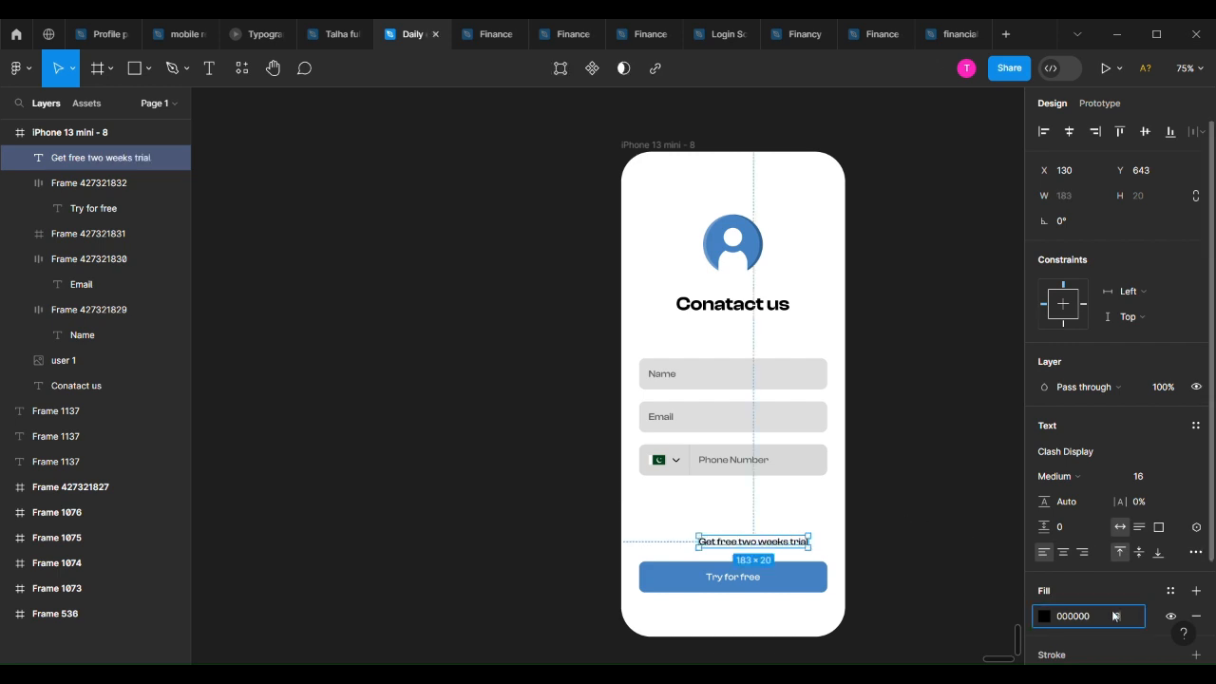
text(0)
key(Return)
drag(762, 543, 743, 554)
key(alt)
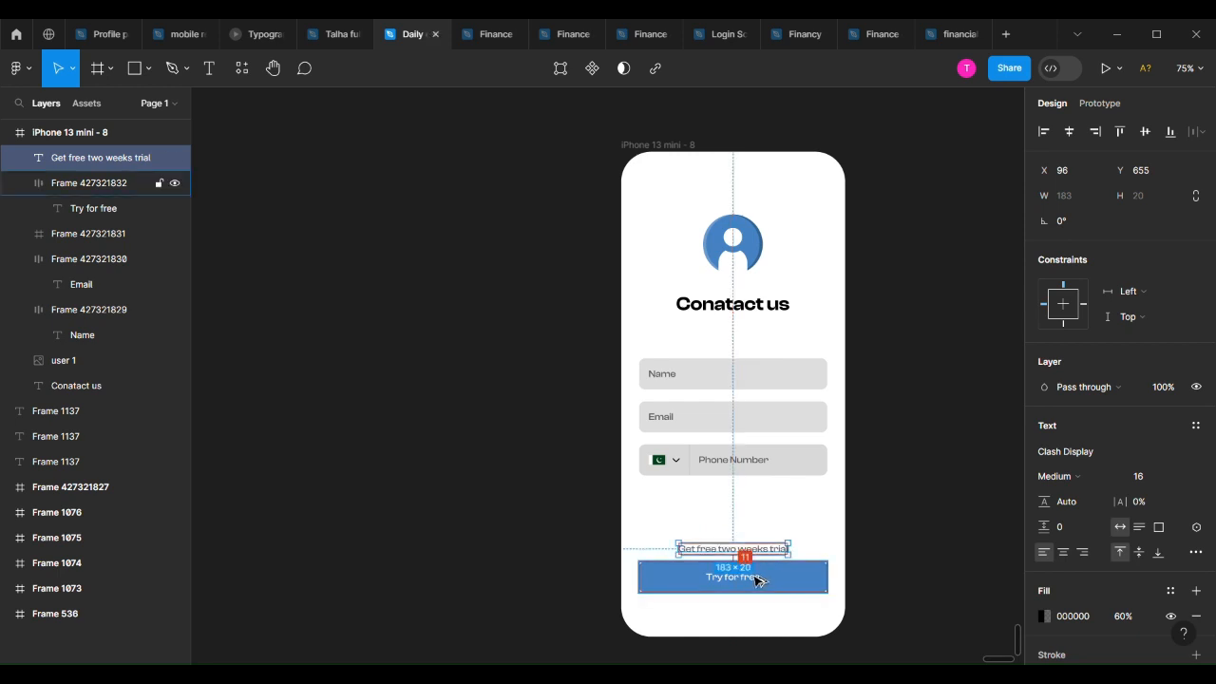
Move the trial text and the "Try for free" button down together until the button sits 50 above the screen's bottom edge.
shift+click(757, 579)
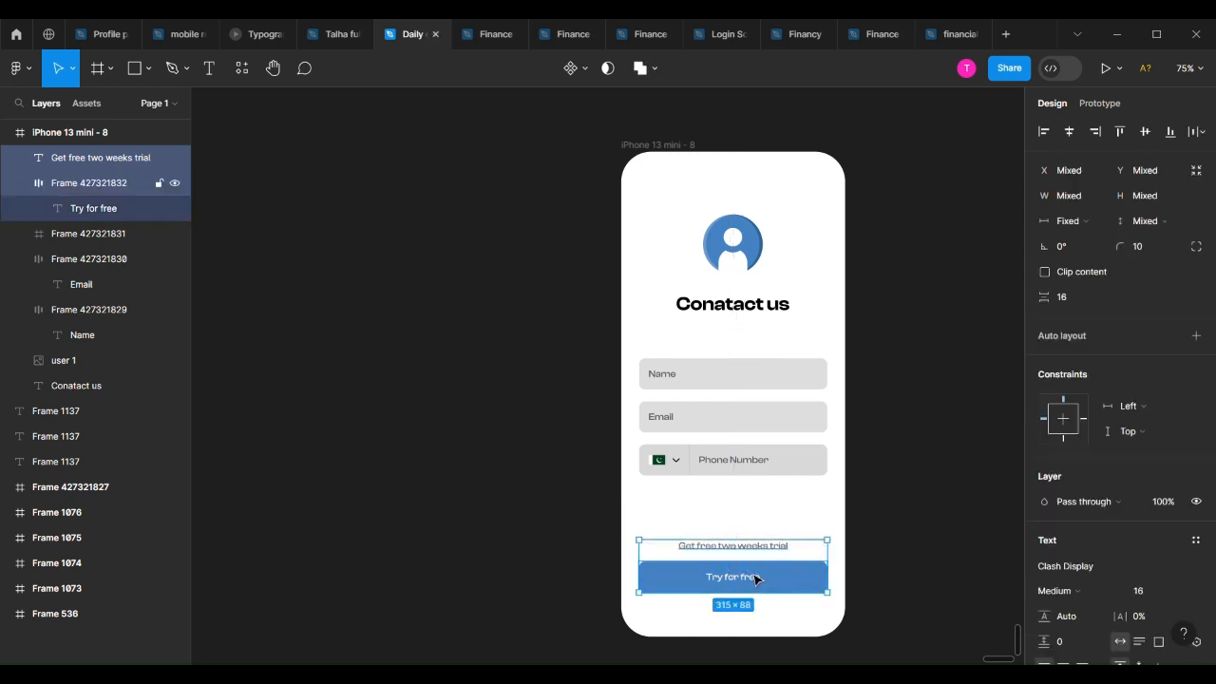
key(alt)
key(alt+Down)
key(alt+Down)
key(alt+Down)
key(alt+Down)
key(alt+Down)
key(alt+Down)
key(alt+Down)
key(alt+Down)
key(alt+Down)
key(alt+Down)
key(alt+Down)
key(alt+Down)
key(alt+Down)
key(alt+Down)
key(alt+Down)
key(alt+Down)
key(alt+Down)
key(alt+Down)
key(alt+Down)
key(alt+Down)
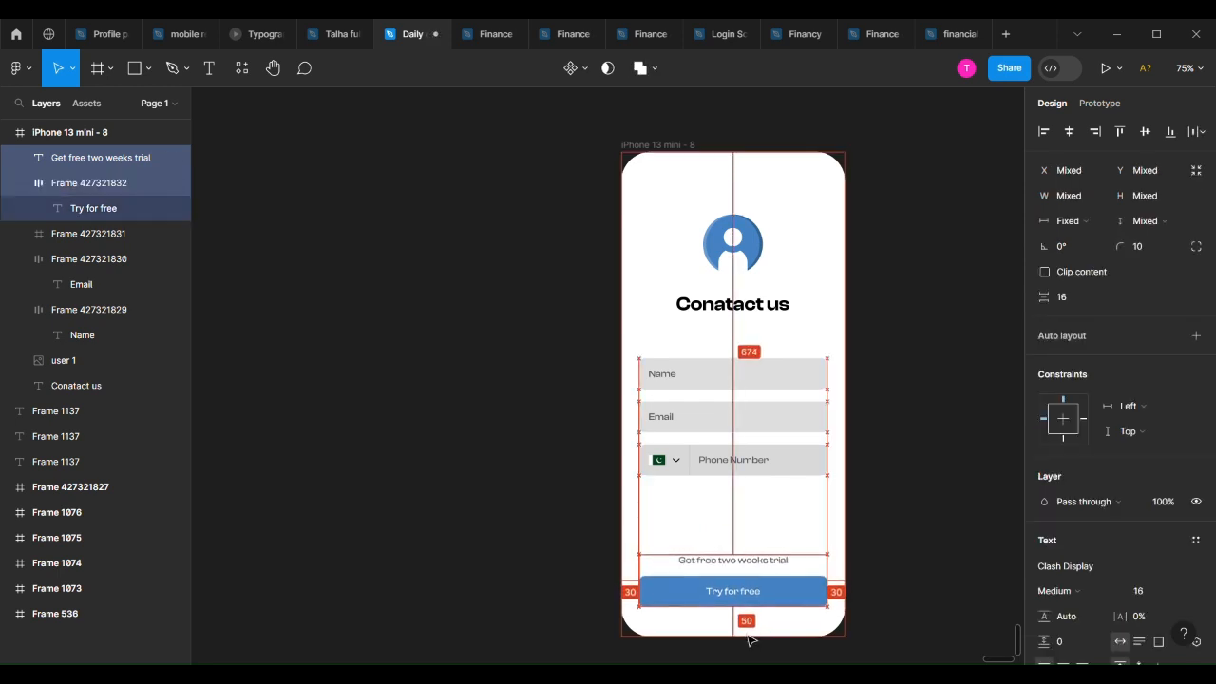
click(963, 412)
scroll(963, 412, right, 1)
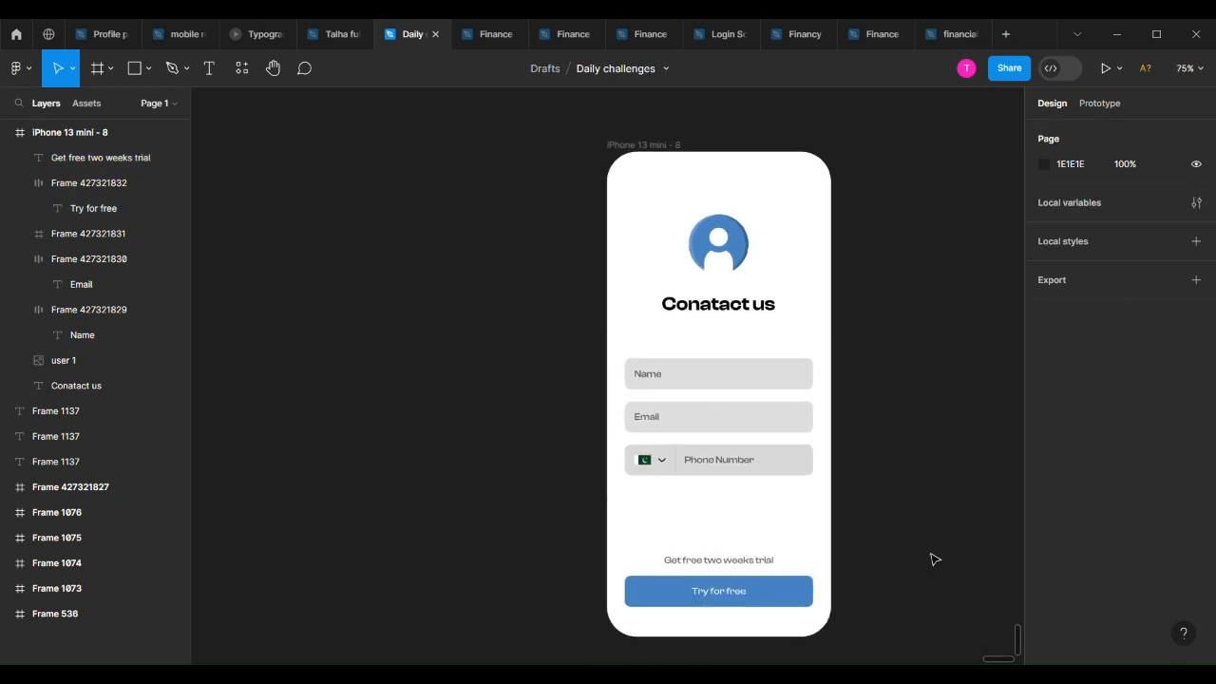
scroll(932, 525, down, 1)
scroll(932, 526, right, 1)
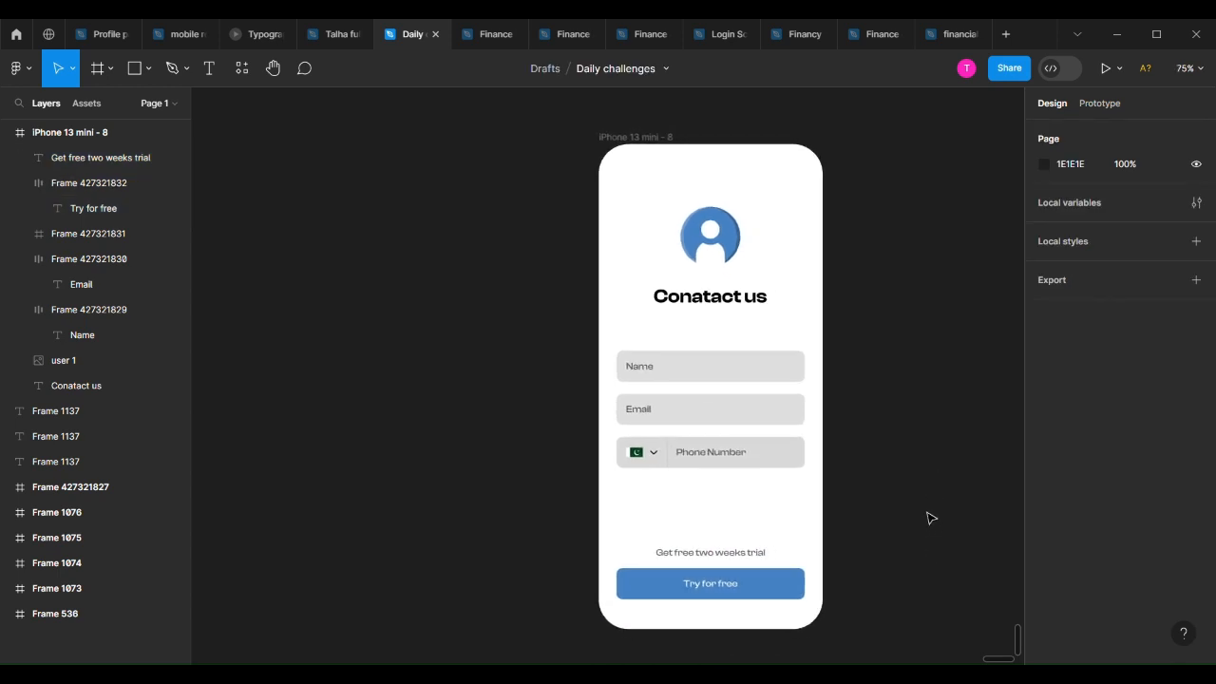
click(762, 372)
shift+click(753, 411)
shift+click(739, 452)
key(shift+a)
click(1132, 380)
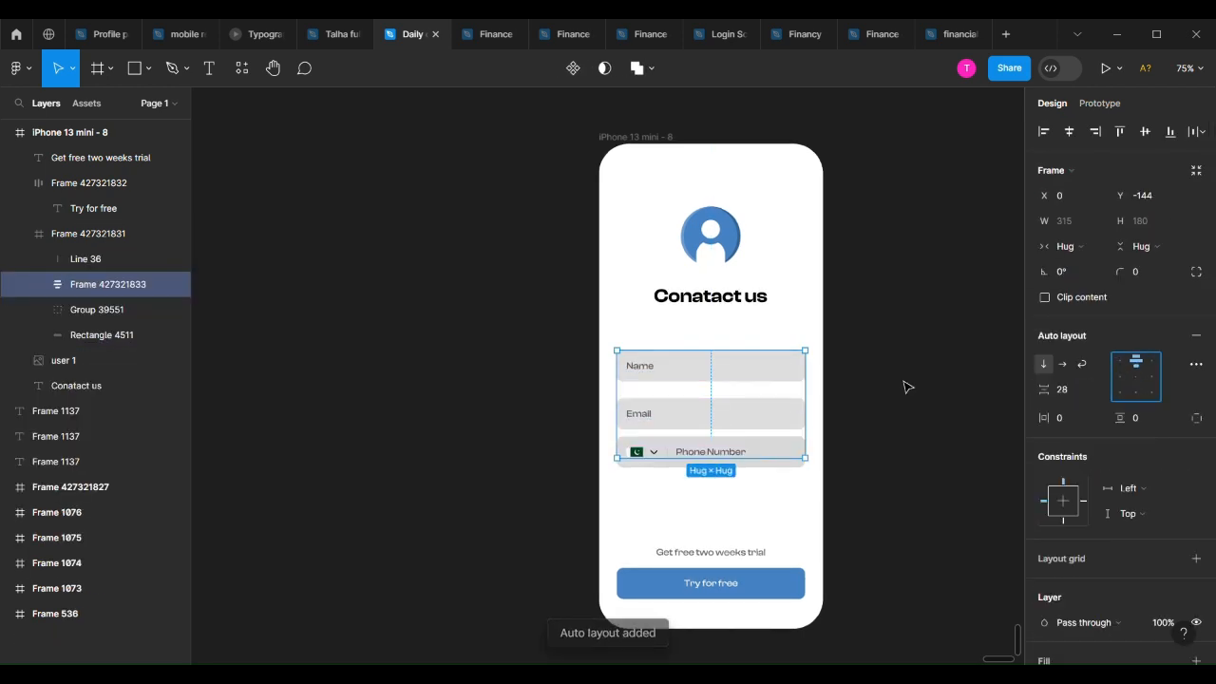
key(ctrl+z)
click(882, 402)
Combine the Name, Email and Phone Number fields in a vertical auto layout.
click(793, 375)
shift+click(791, 409)
shift+click(791, 461)
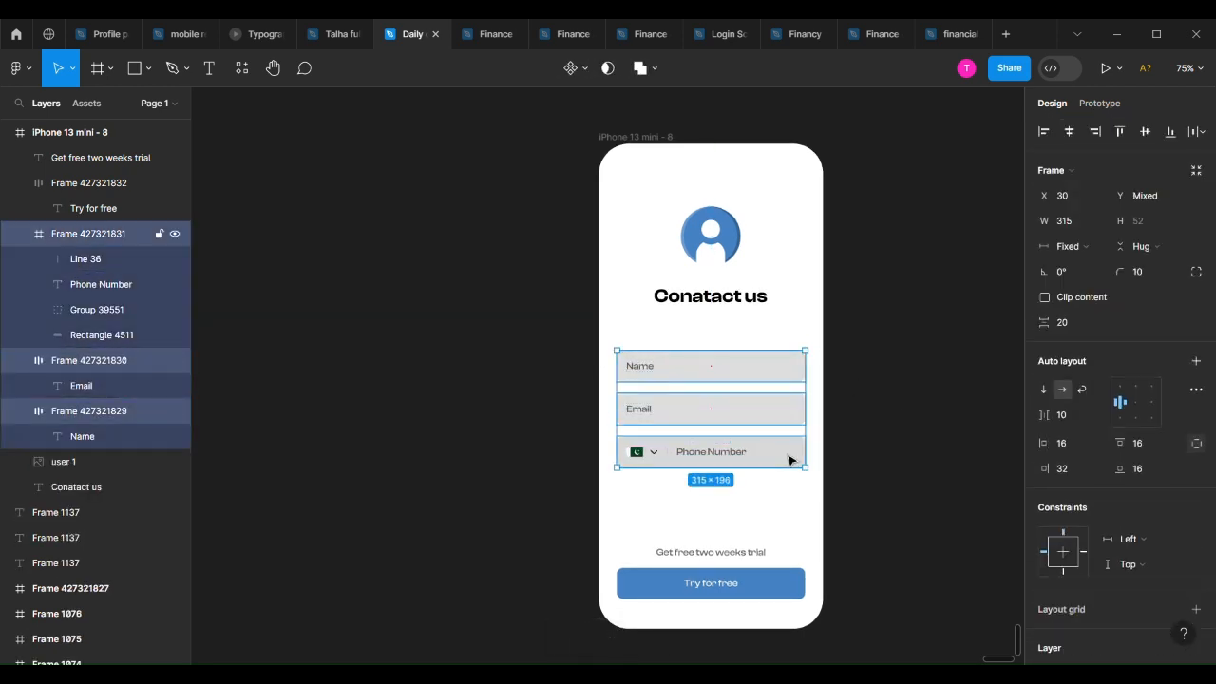
key(shift+a)
click(956, 380)
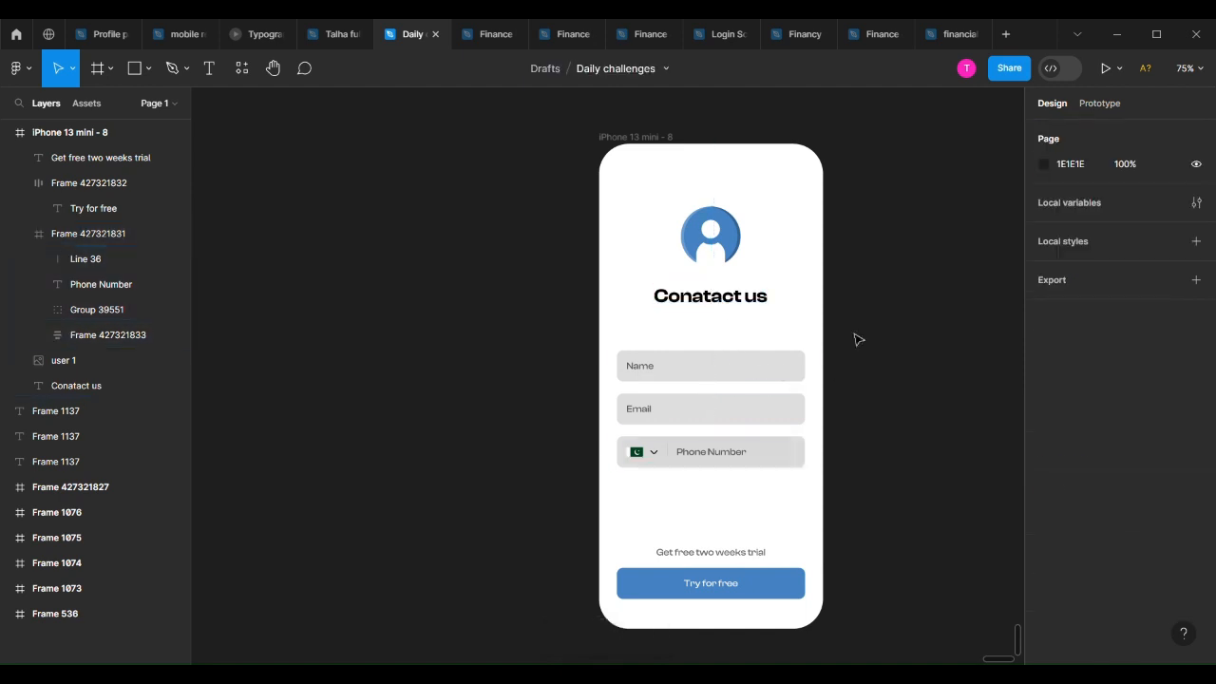
Nudge the auto layout holding the form fields up slightly, closer to the "Conatact us" heading.
click(722, 355)
click(855, 342)
click(771, 354)
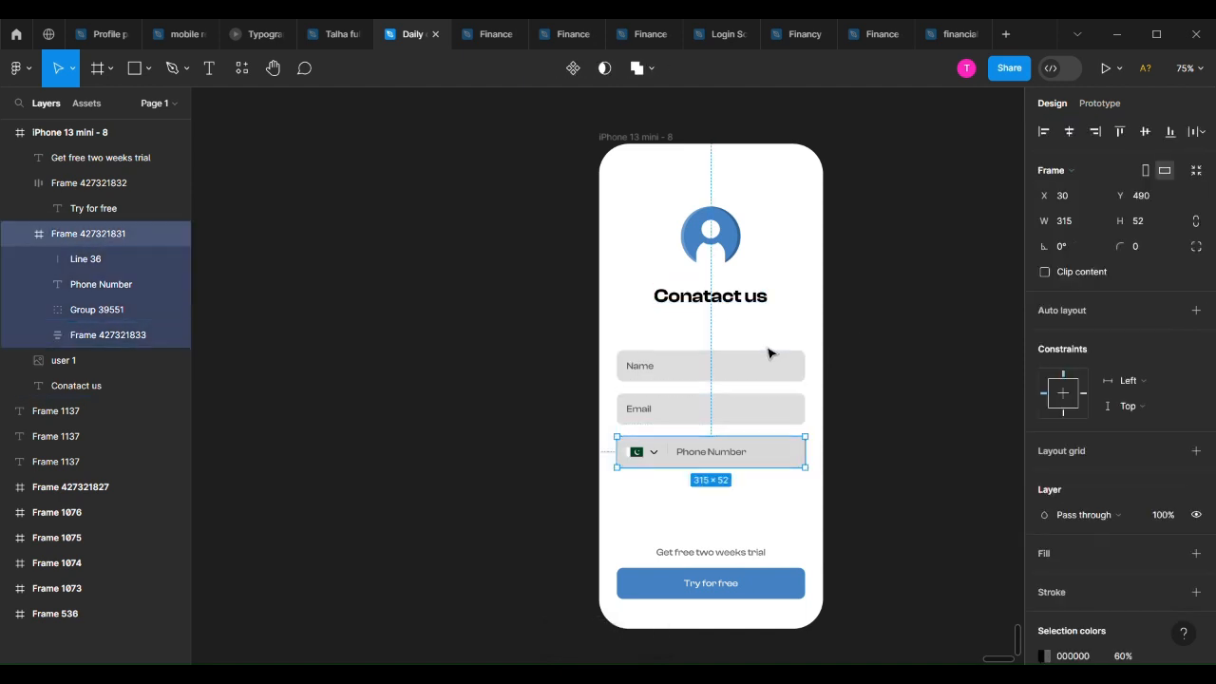
click(714, 364)
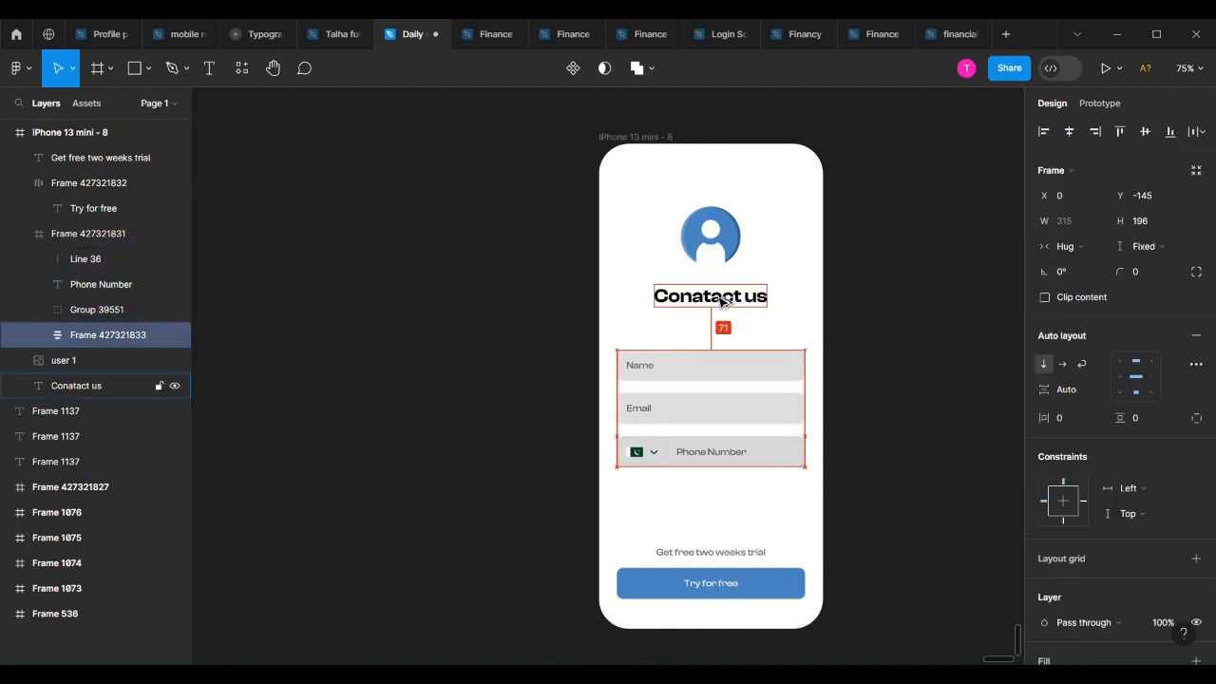
Combine the "Get free two weeks trial" text and the "Try for free" button in a vertical auto layout.
click(722, 552)
shift+click(726, 589)
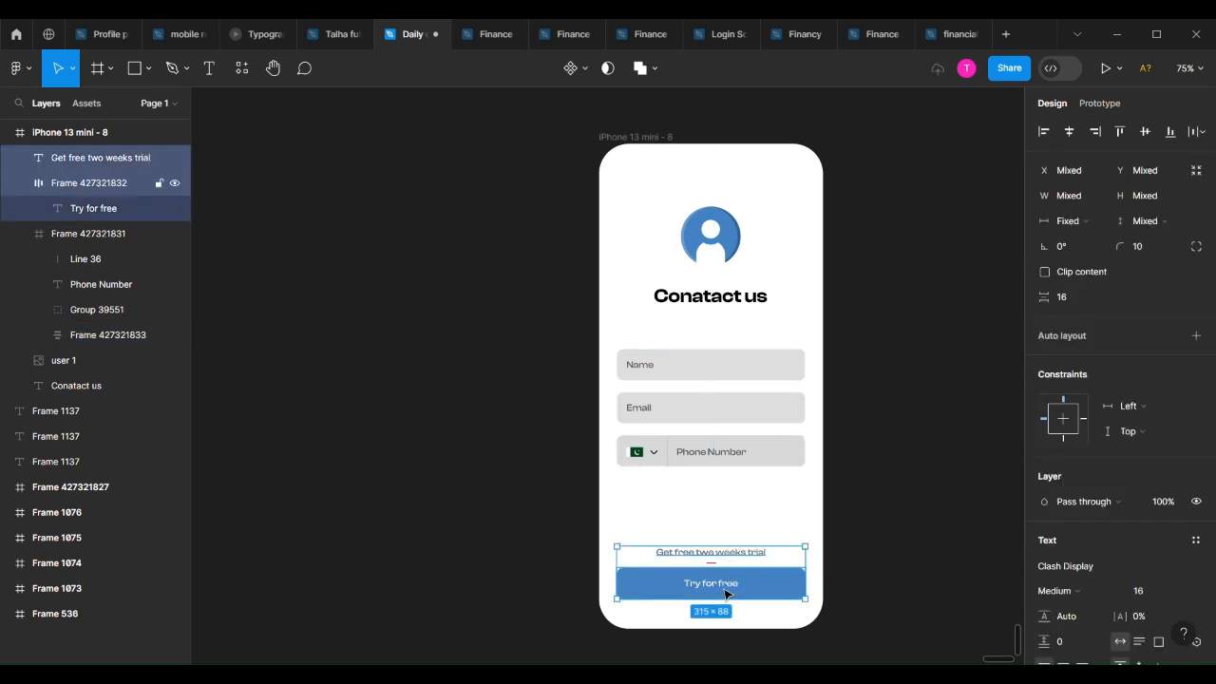
key(shift+a)
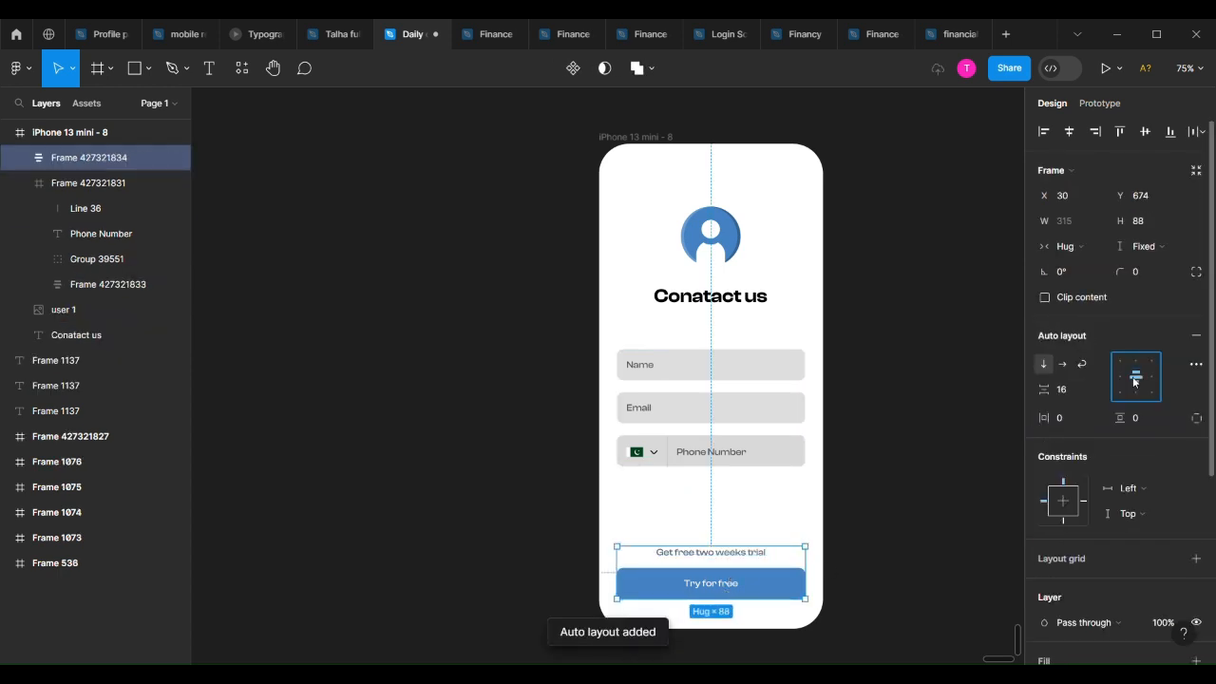
shift+click(738, 383)
click(1145, 133)
key(ctrl+z)
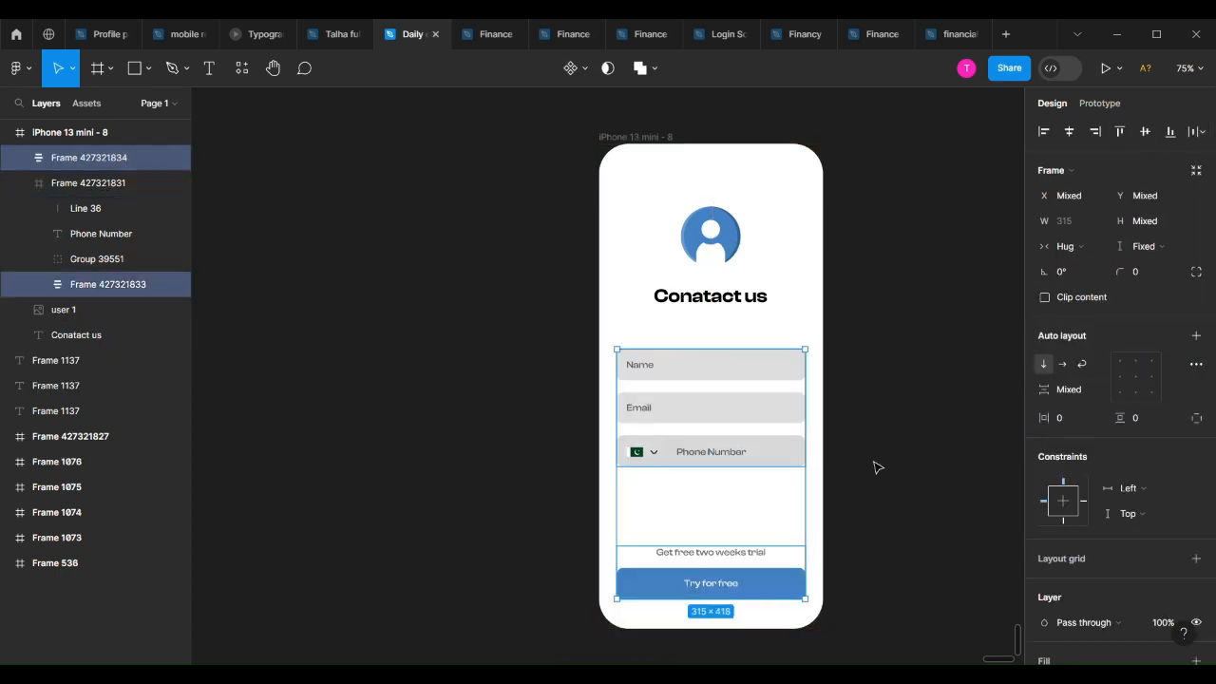
click(877, 466)
Combine the user icon and the "Conatact us" heading in a vertical auto layout.
click(732, 301)
shift+click(727, 257)
key(shift+a)
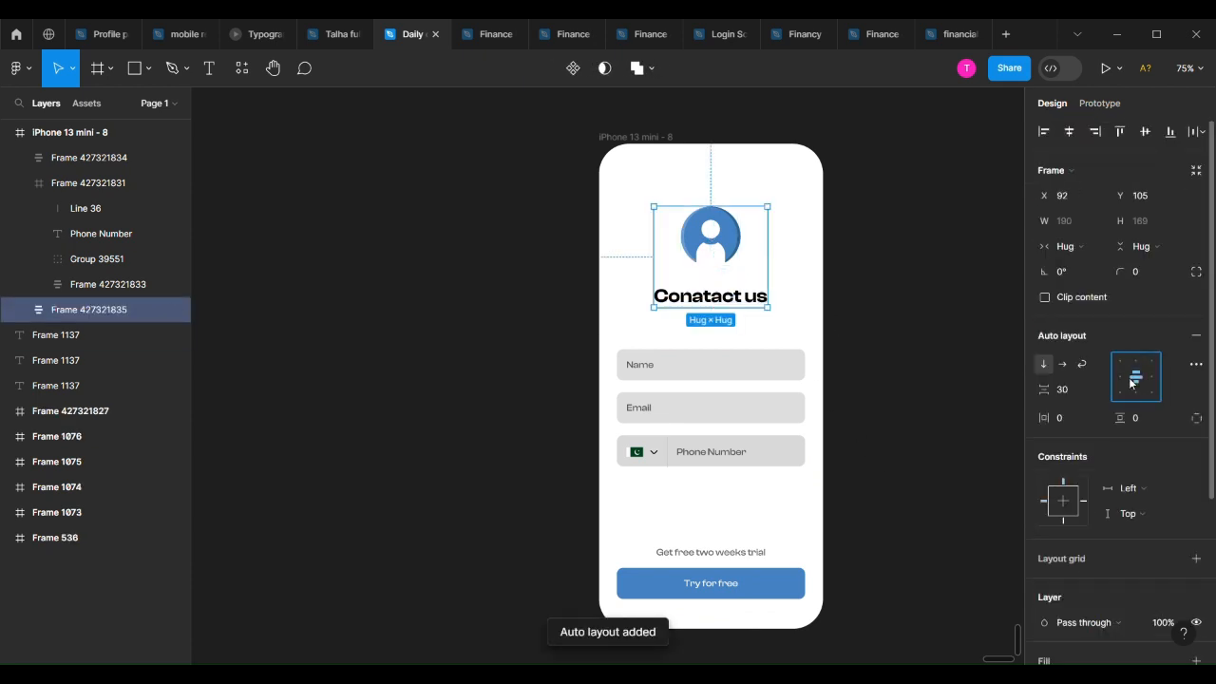
click(863, 345)
scroll(869, 356, up, 1)
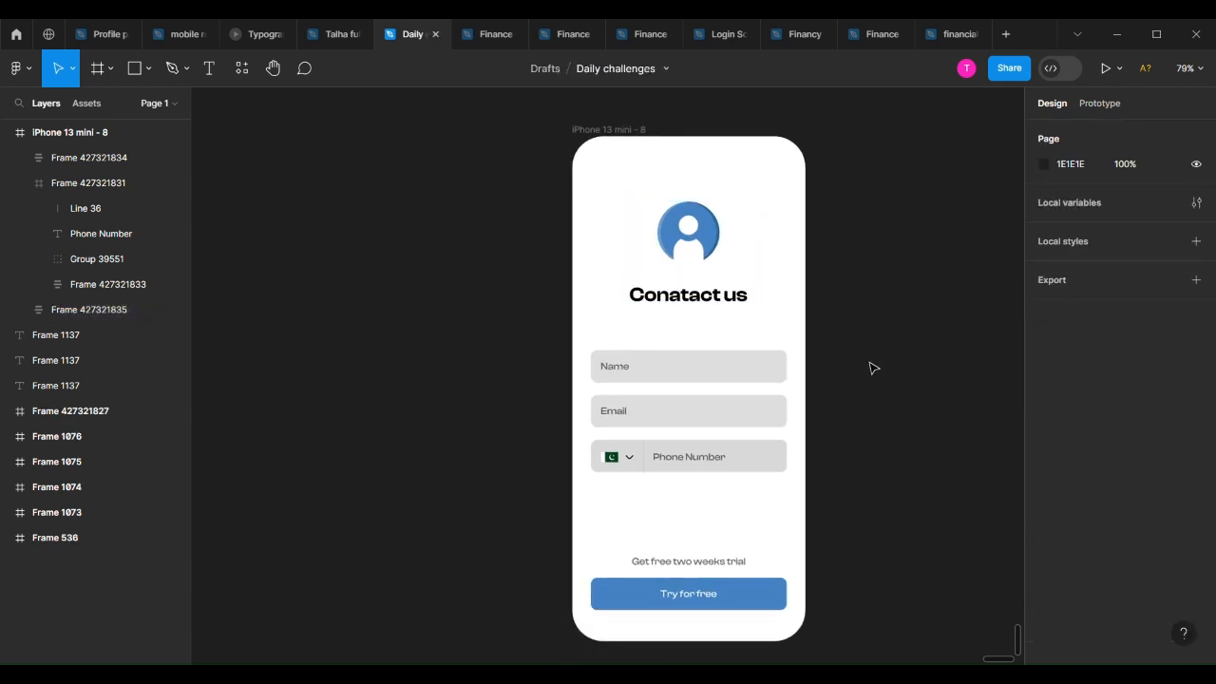